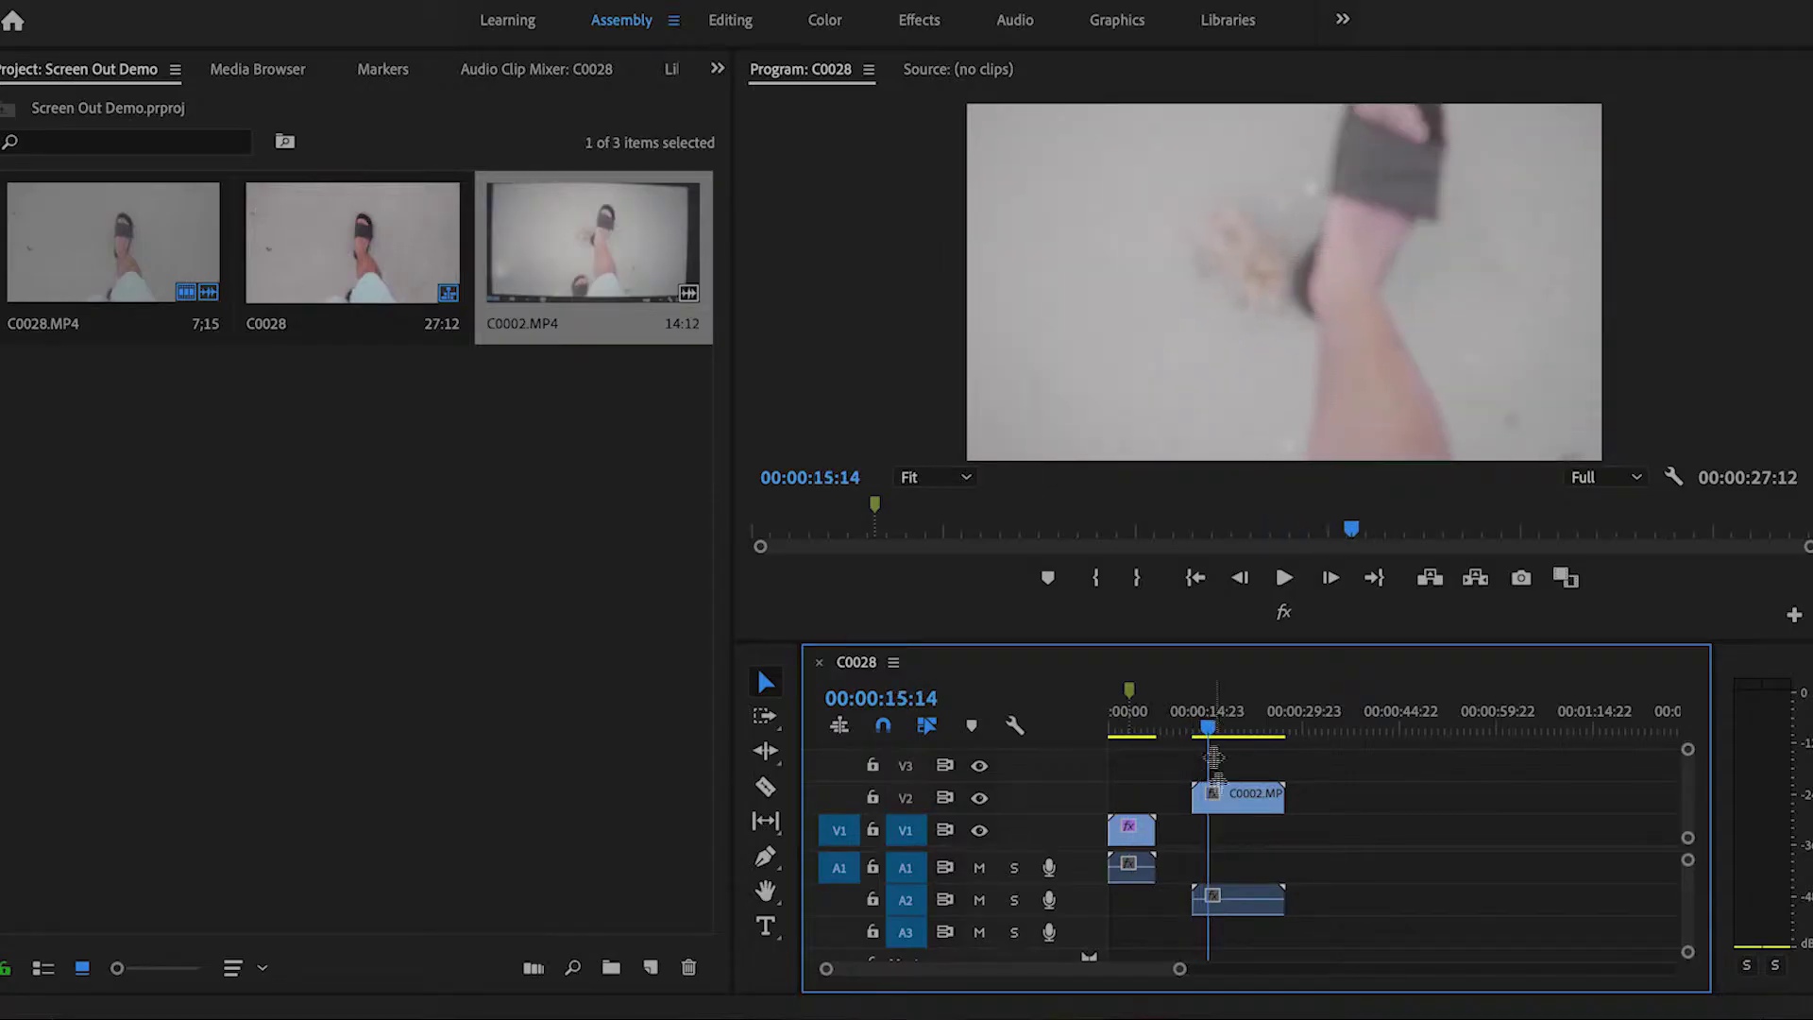
Select the C0002 clip layered on V2 above the C0028 footage
left_click(1218, 793)
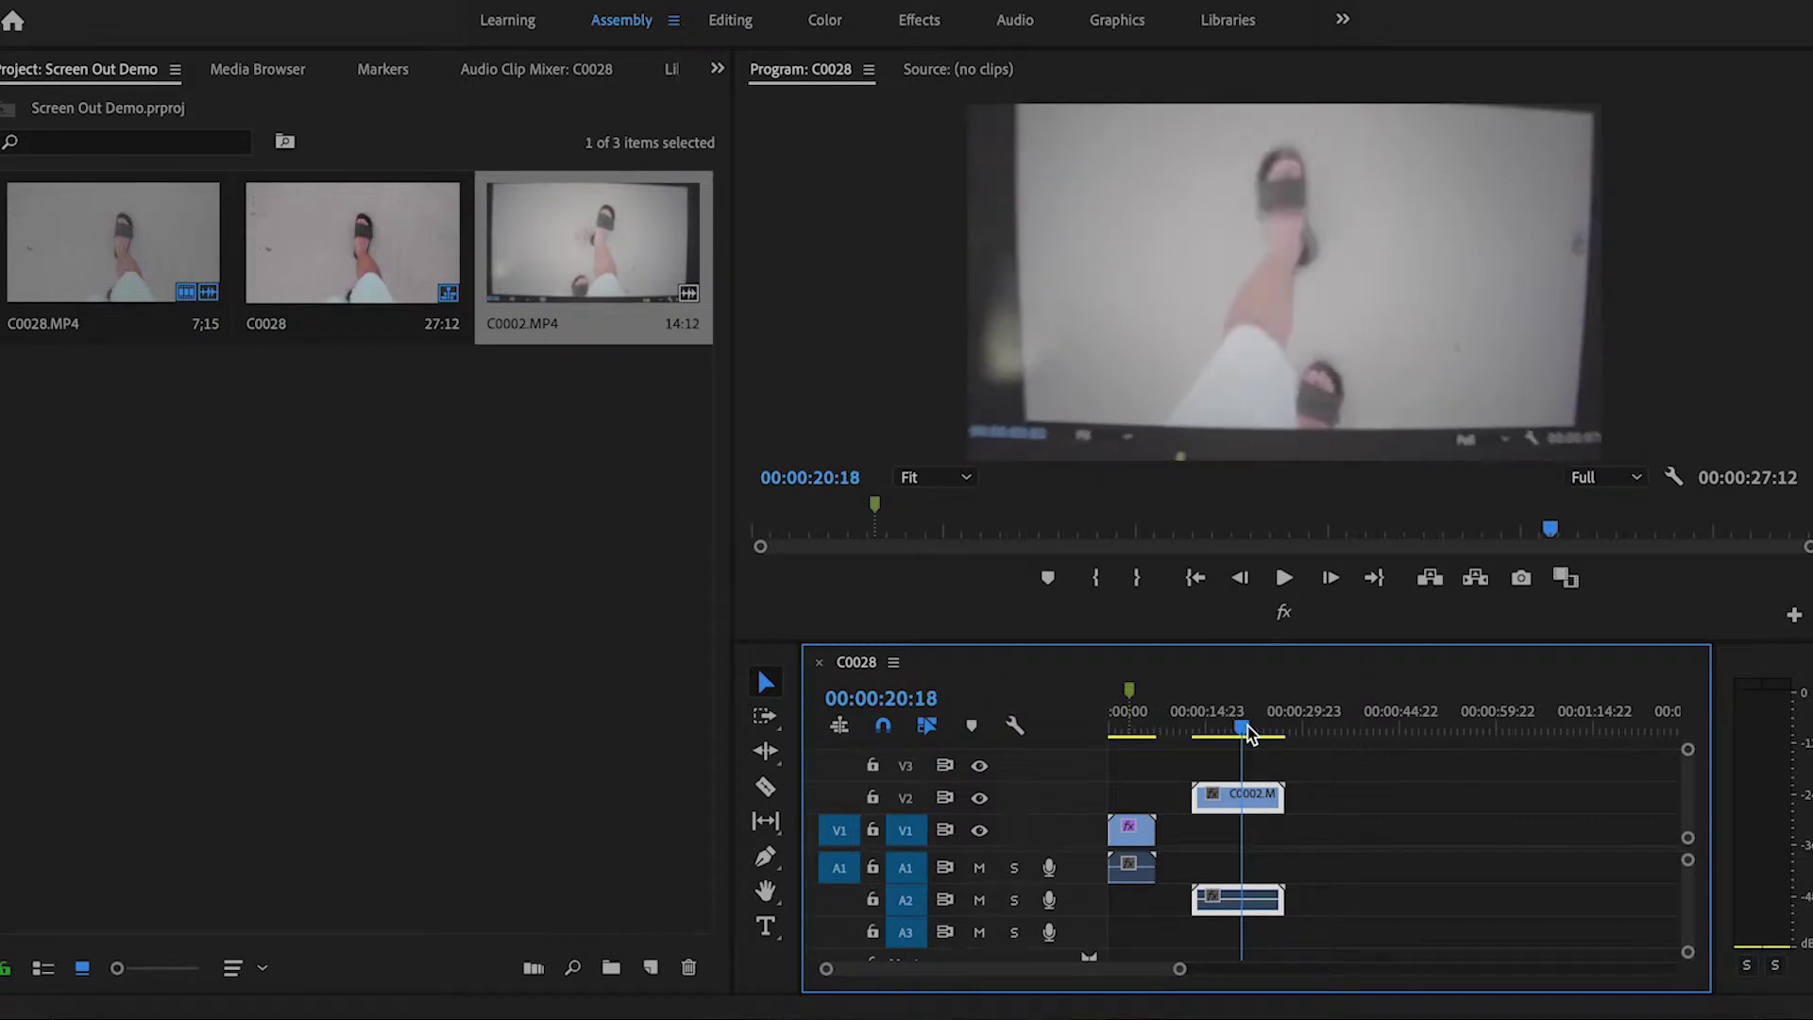
Ripple-trim the C0002 clip's head to the playhead and slide it left to about 00:00:03:05
key("q")
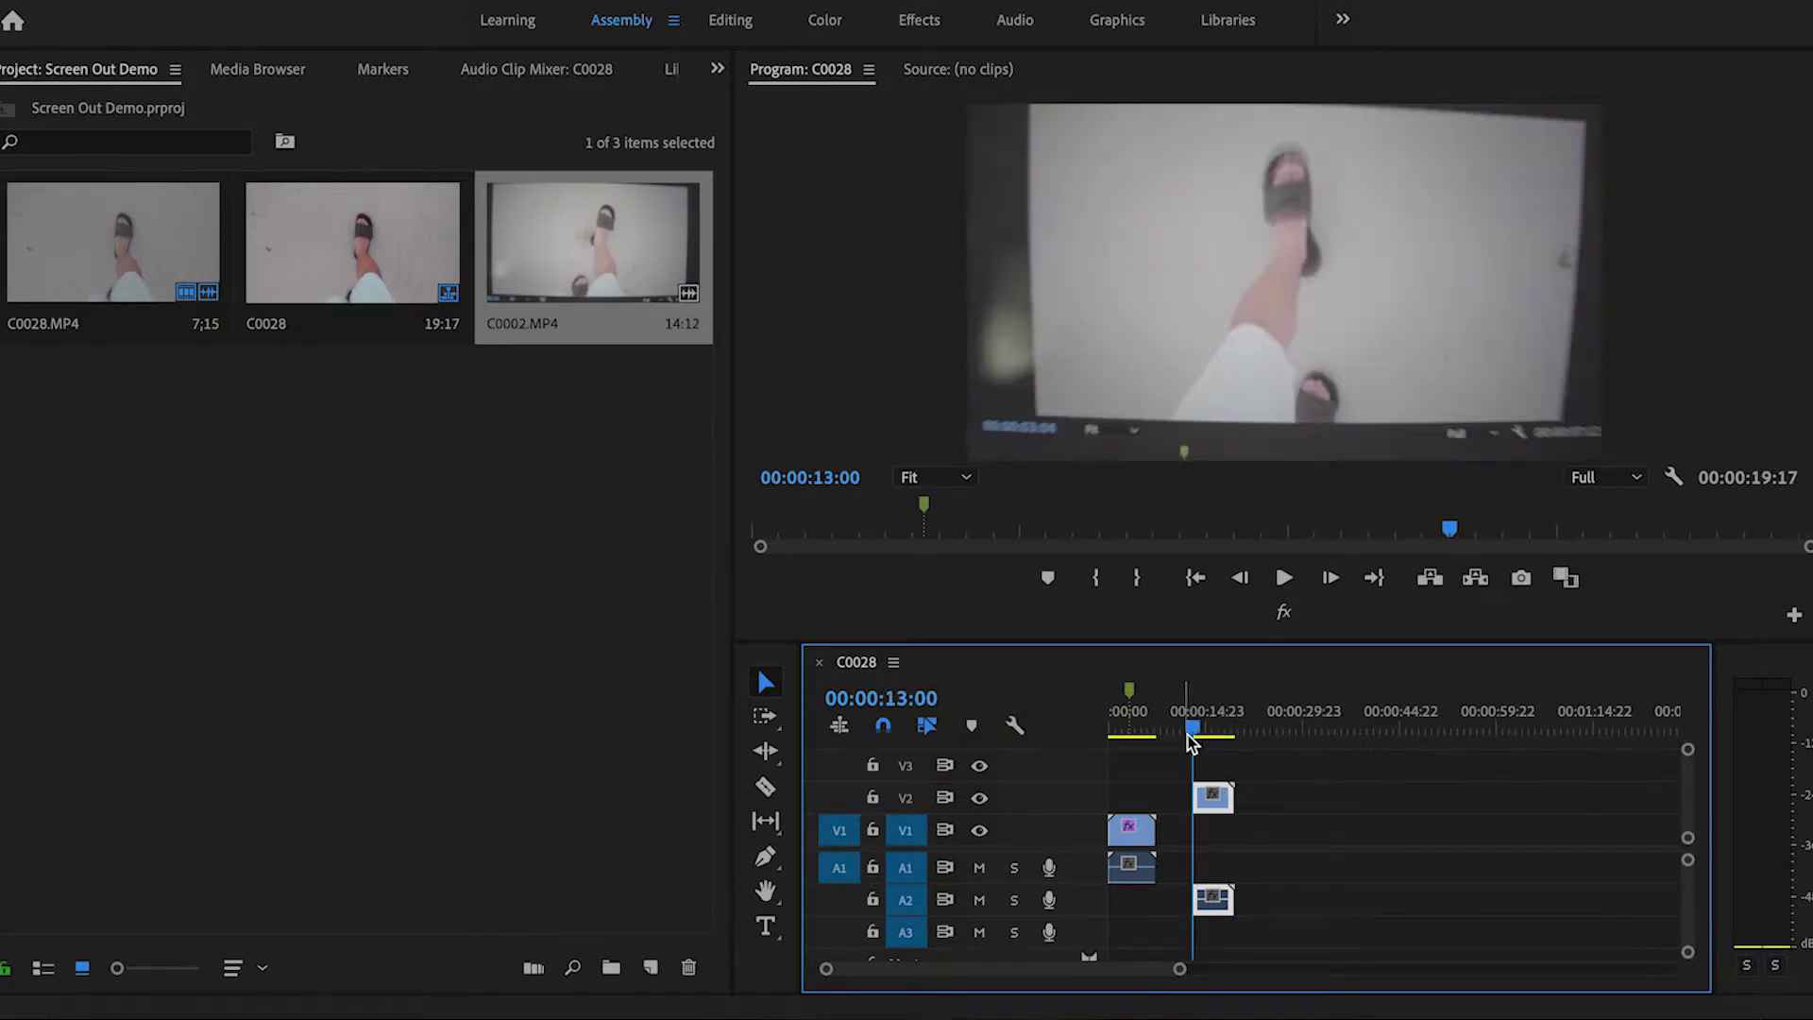
left_click(1132, 725)
left_click_drag(1216, 798, 1163, 803)
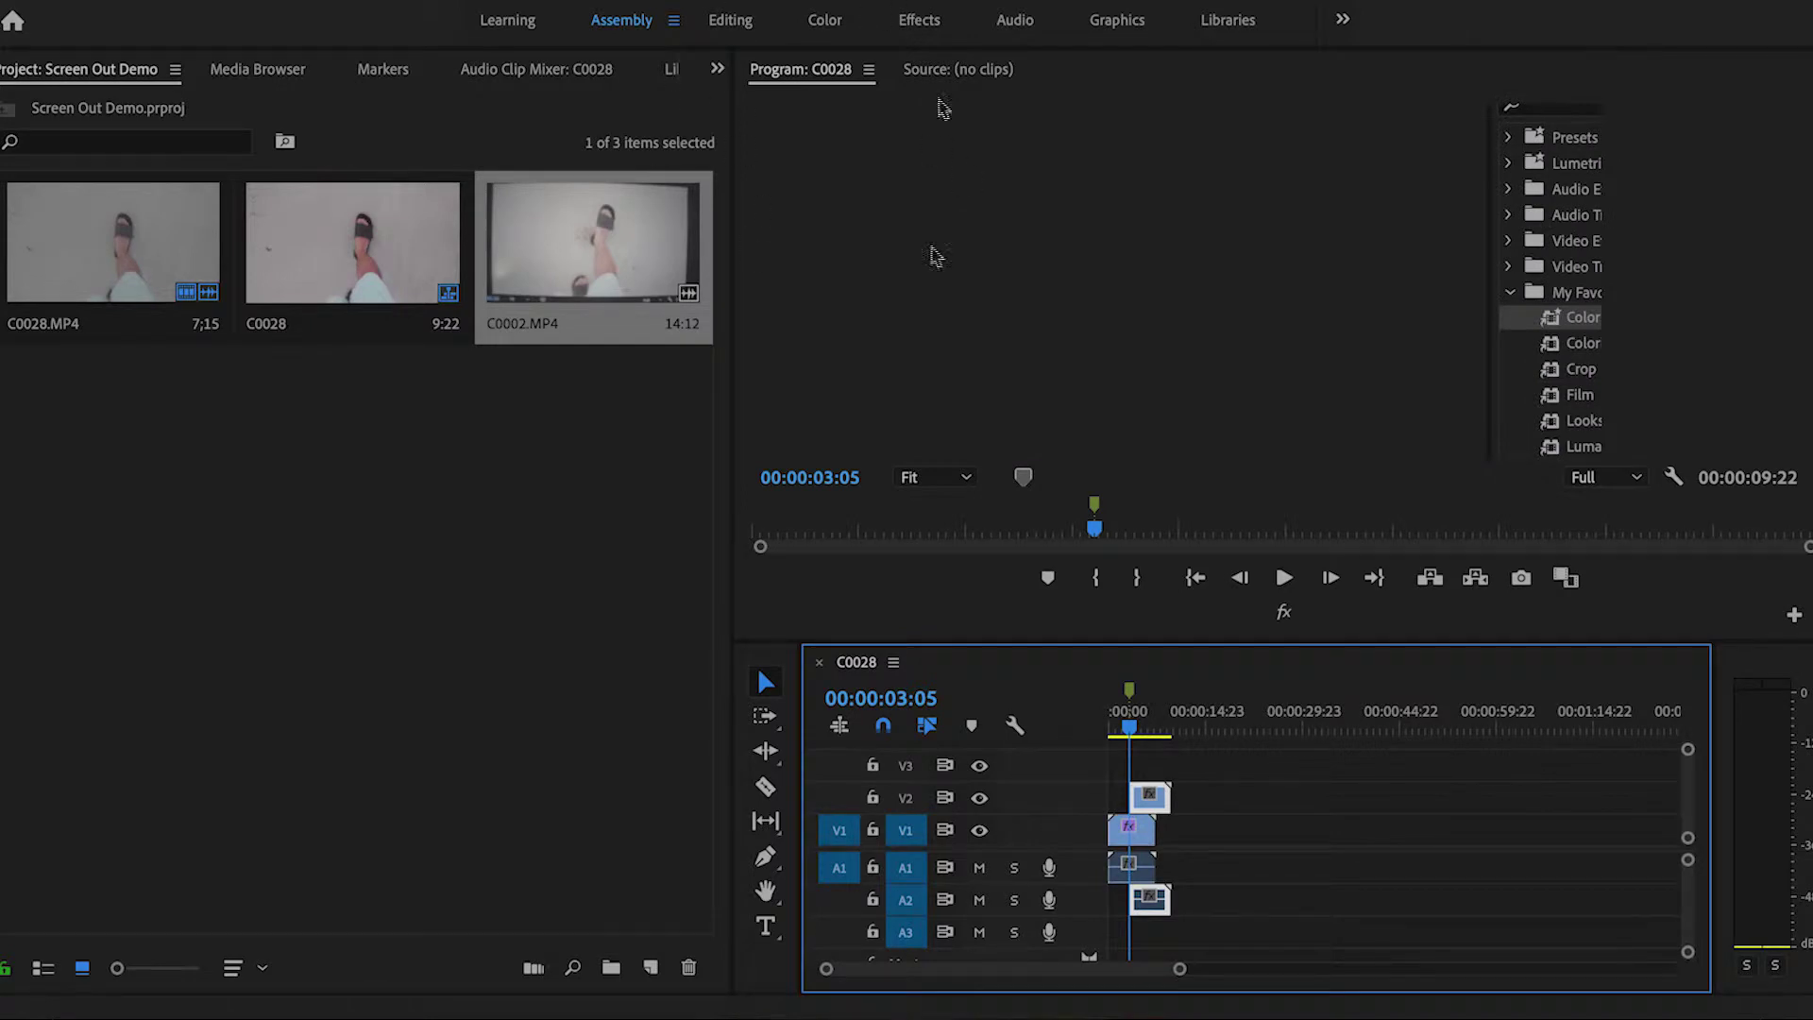
key("alt+shift+3")
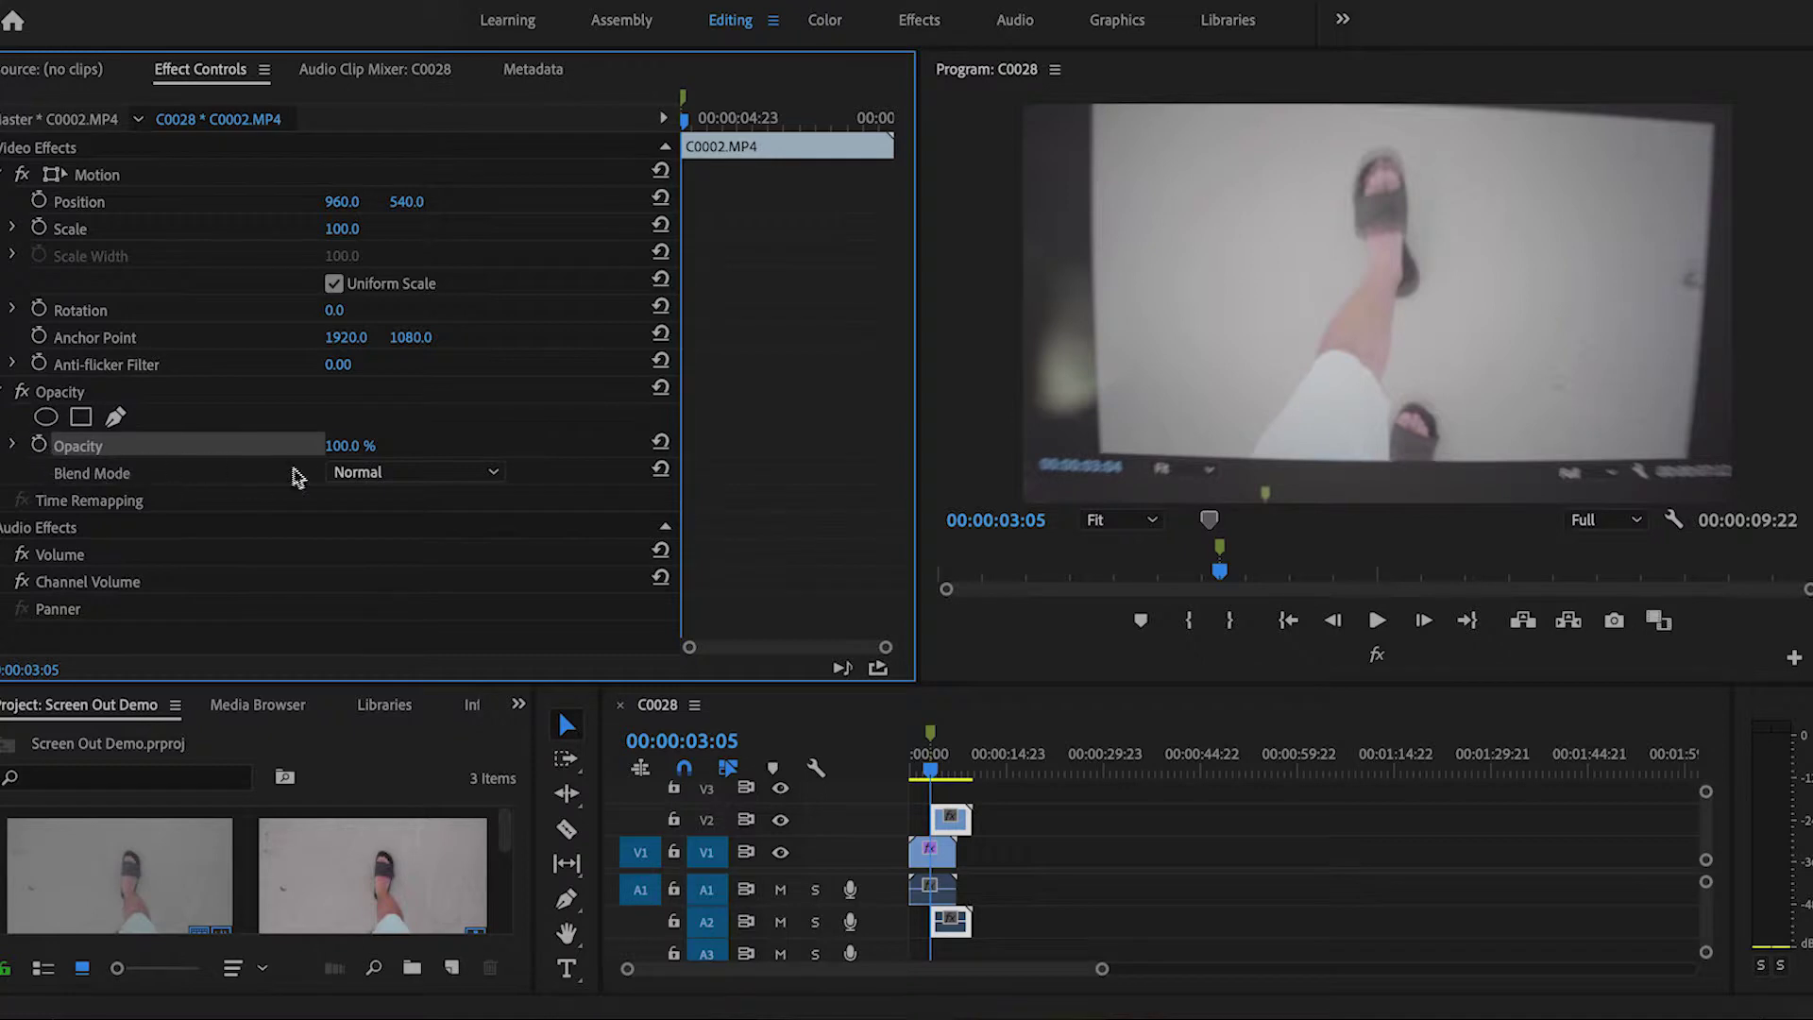
Set the C0002 clip's opacity to 50% so it blends over the footage
left_click(345, 447)
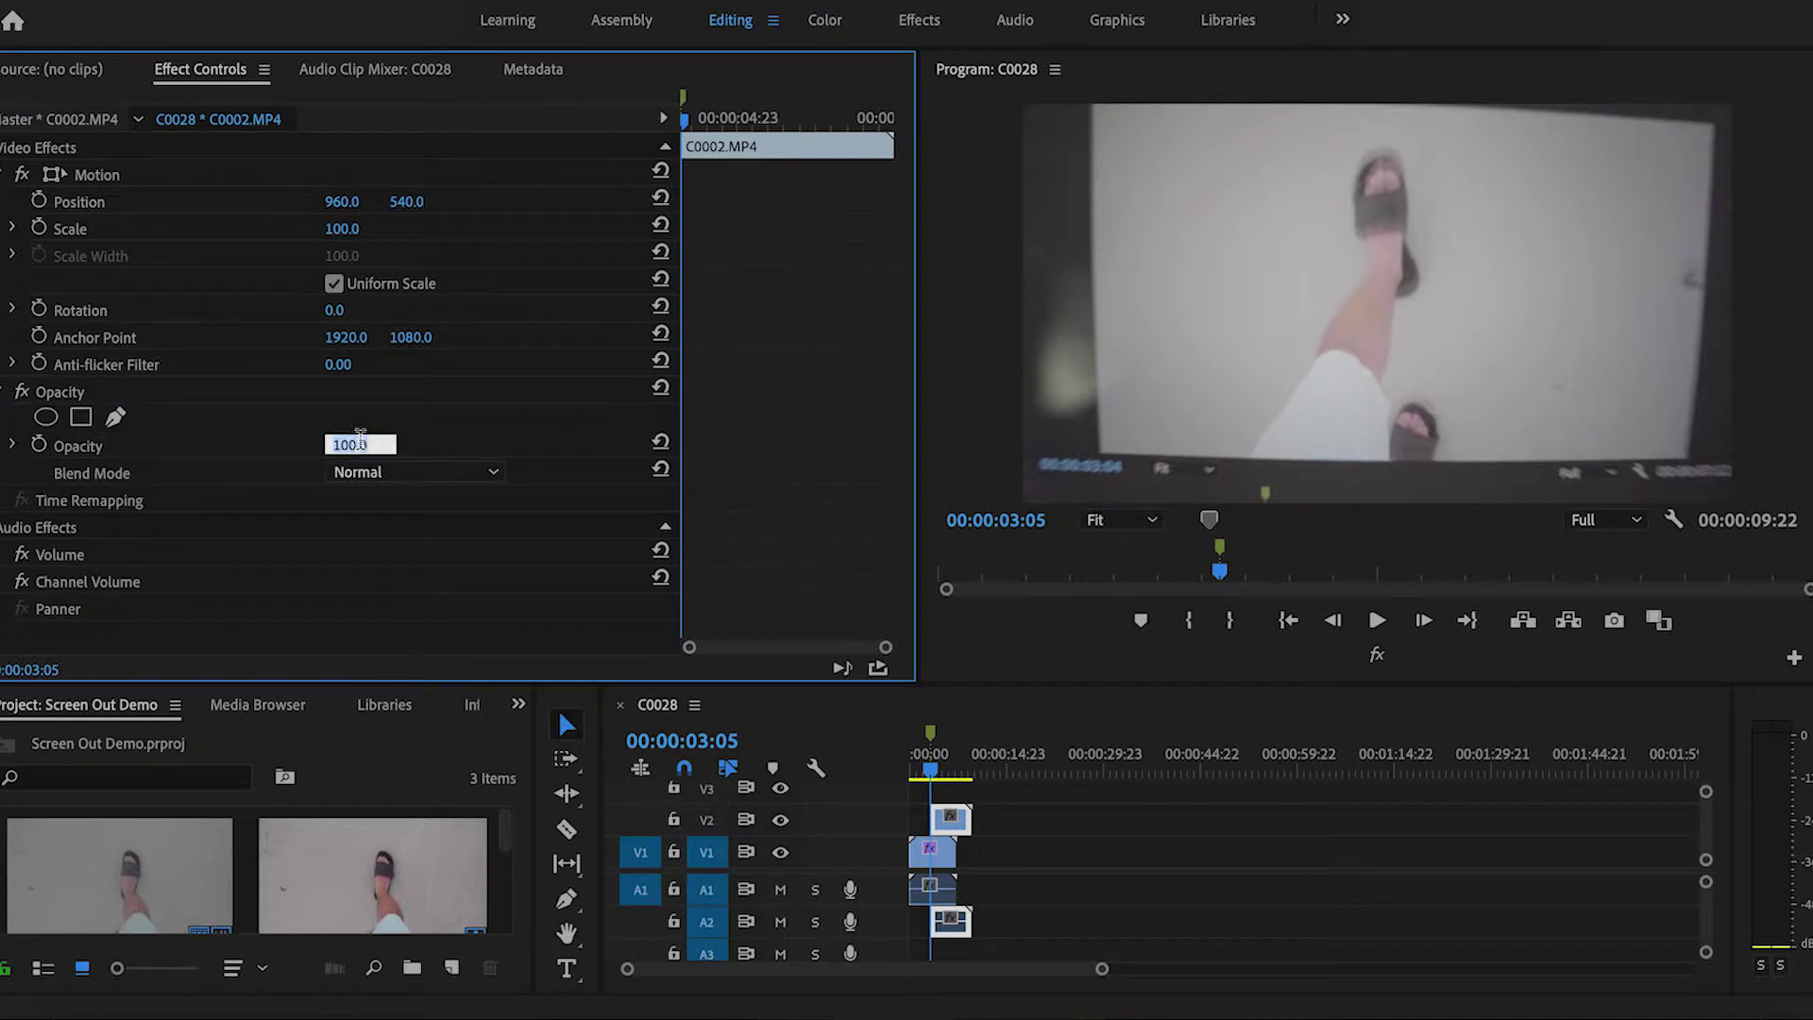
type("50")
key("Return")
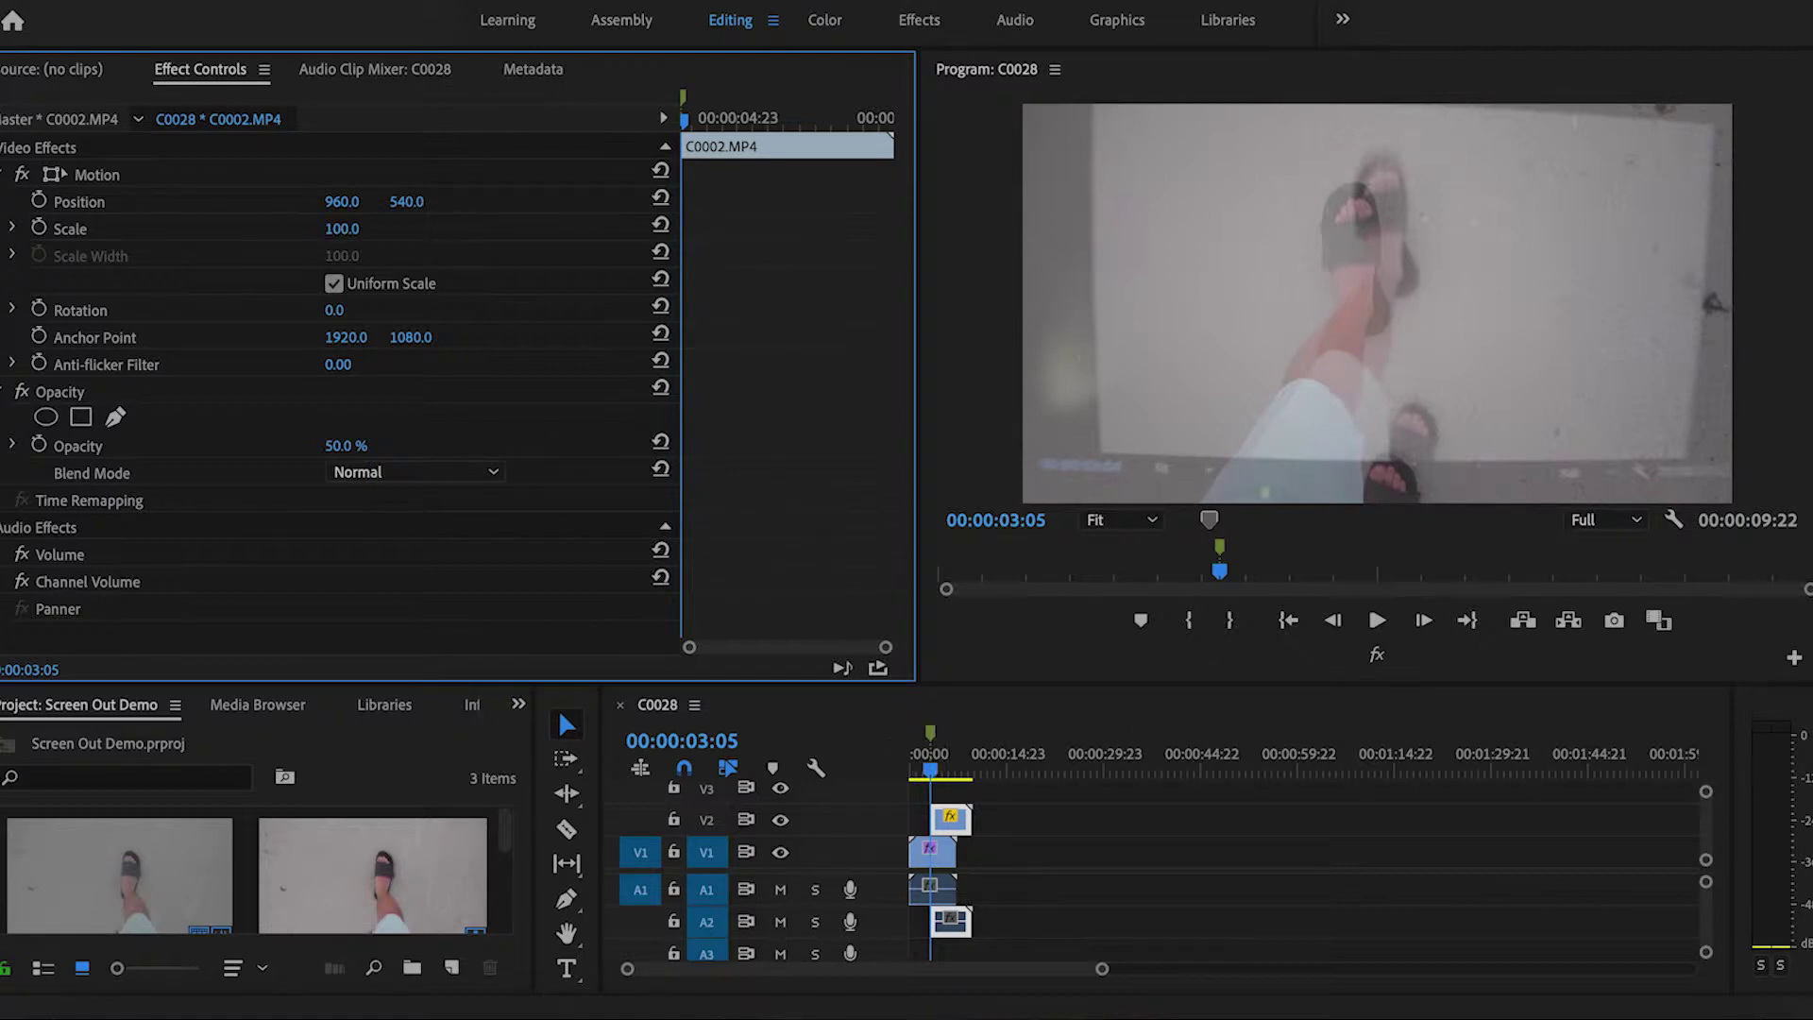
Try scaling the overlay, resetting it to 100, then enlarging it to 112
left_click_drag(342, 228, 359, 228)
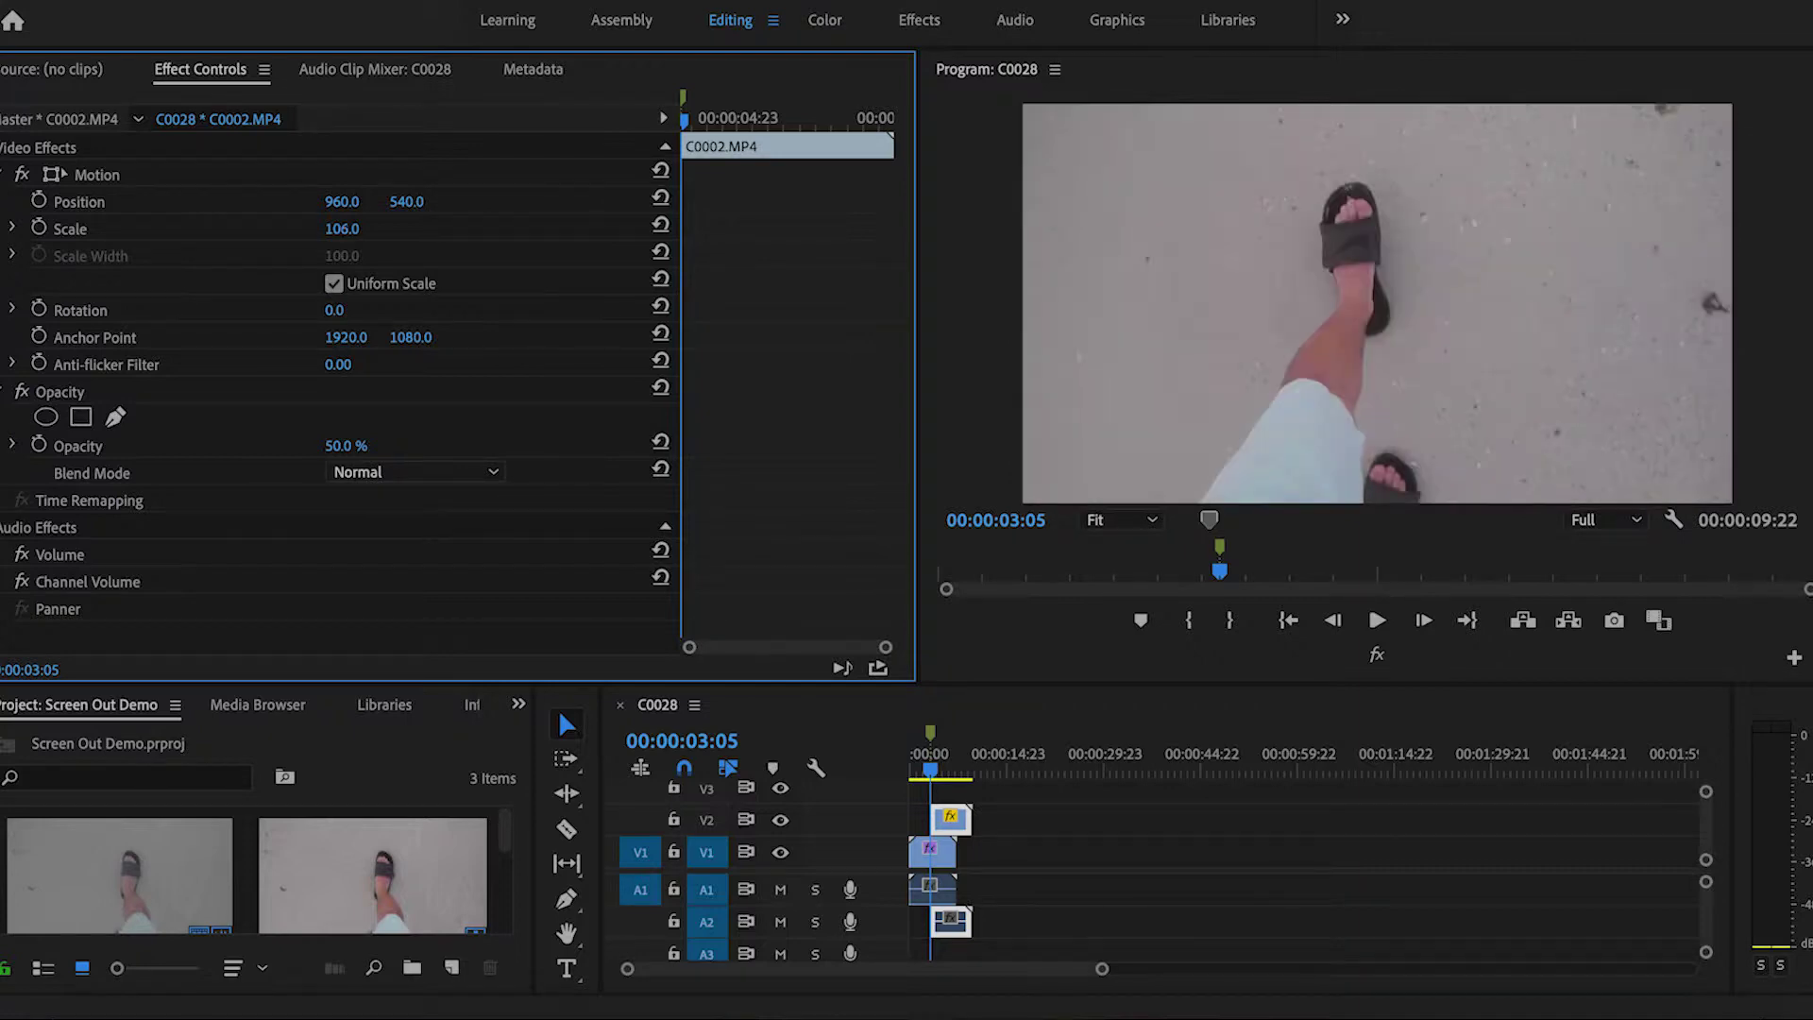
left_click(360, 229)
key("Return")
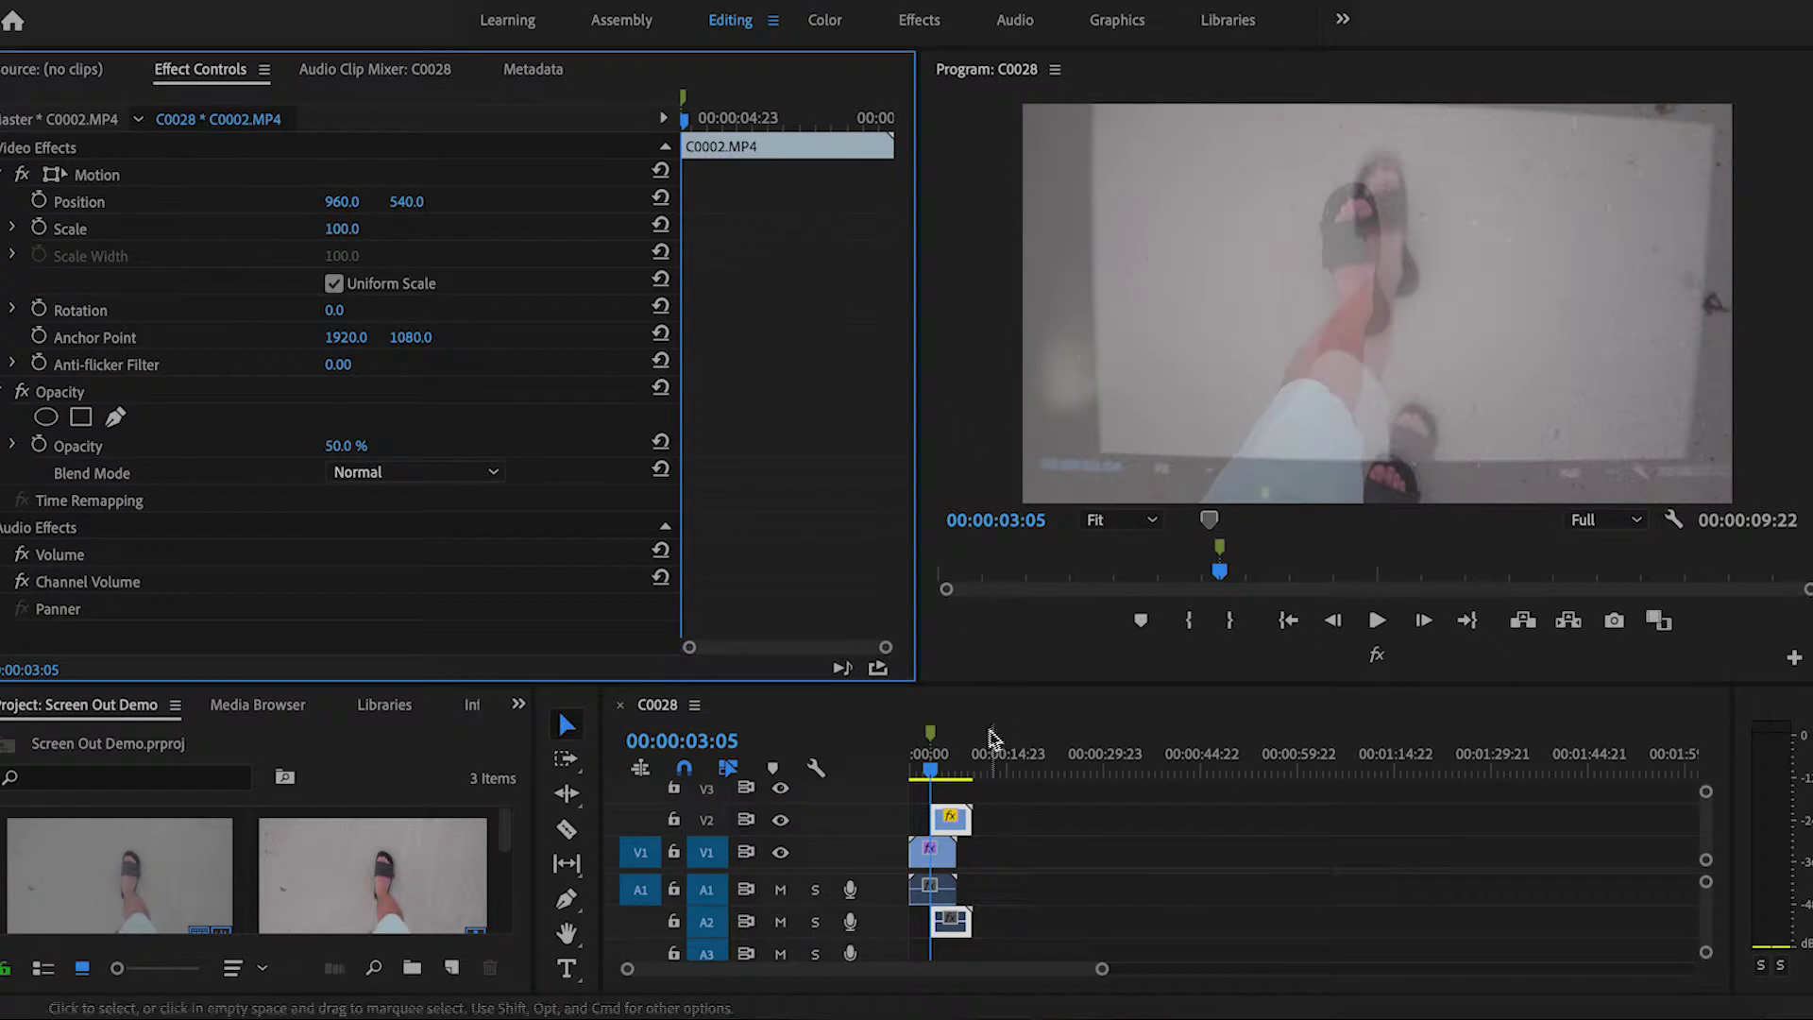
left_click(942, 770)
left_click_drag(942, 770, 930, 770)
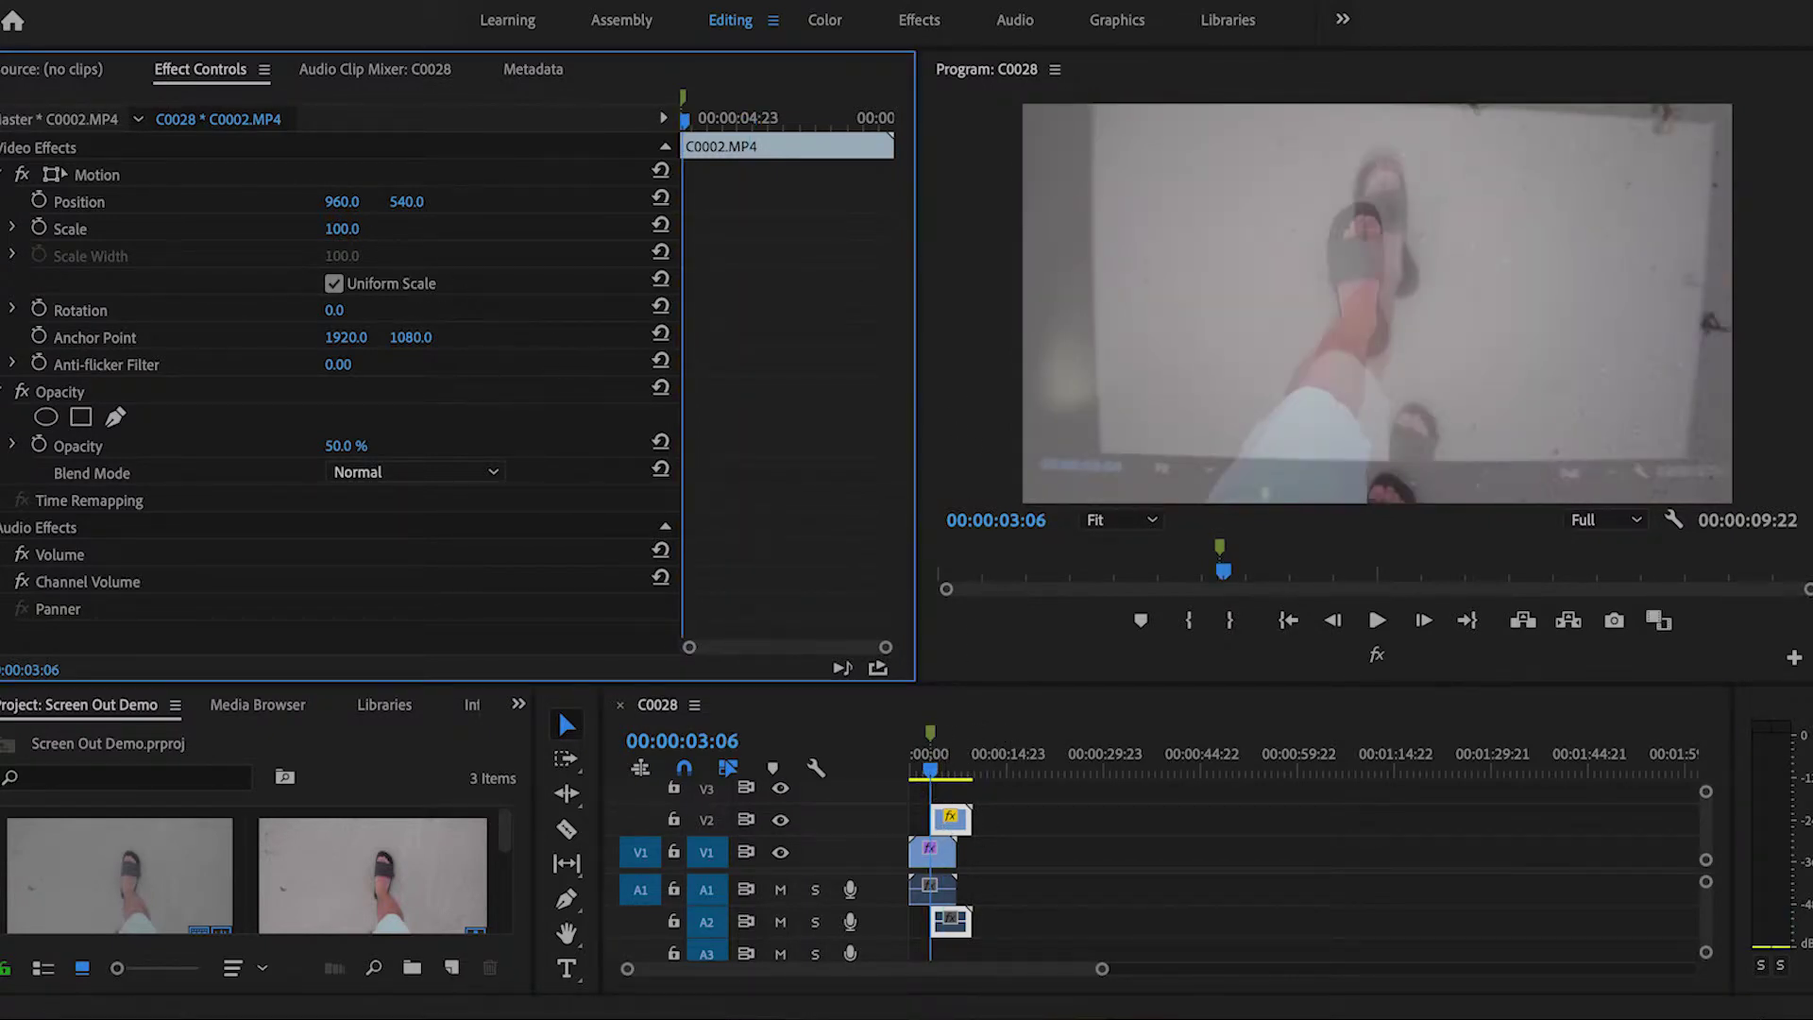
left_click_drag(321, 228, 326, 229)
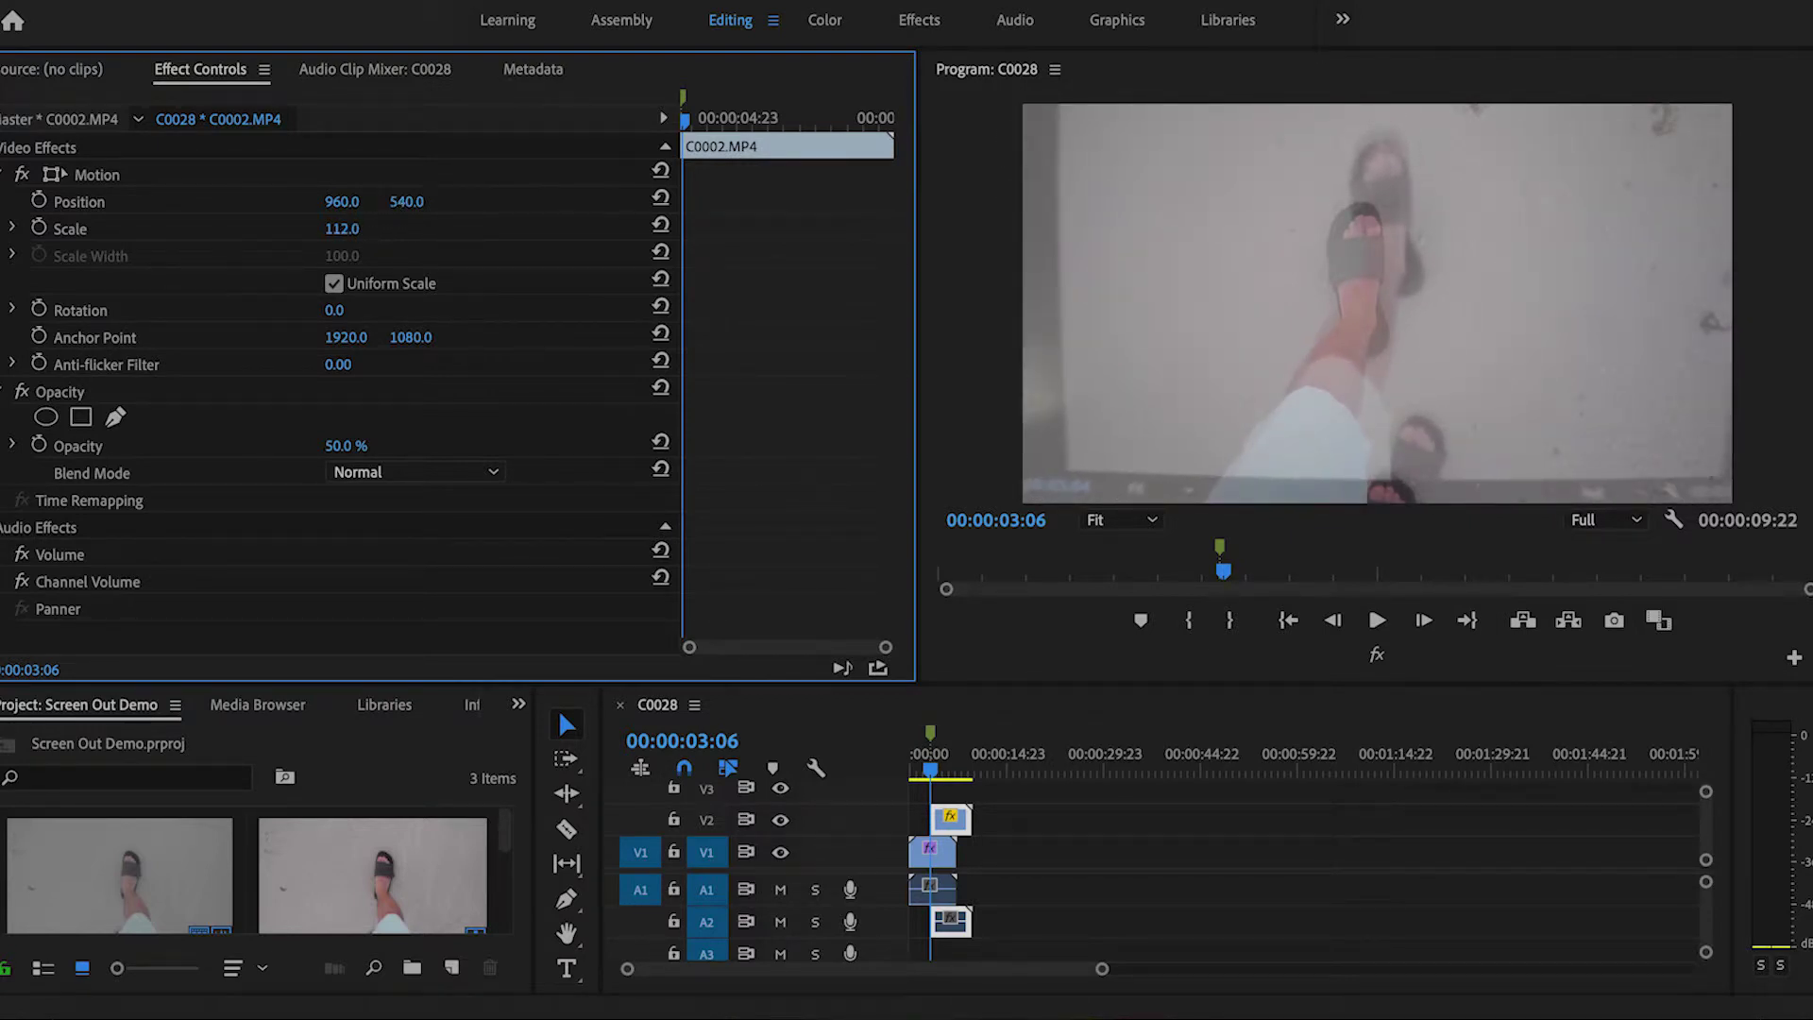
Move the overlay to 888, 727 and scale it to 137 so the screens line up
left_click_drag(339, 202, 268, 201)
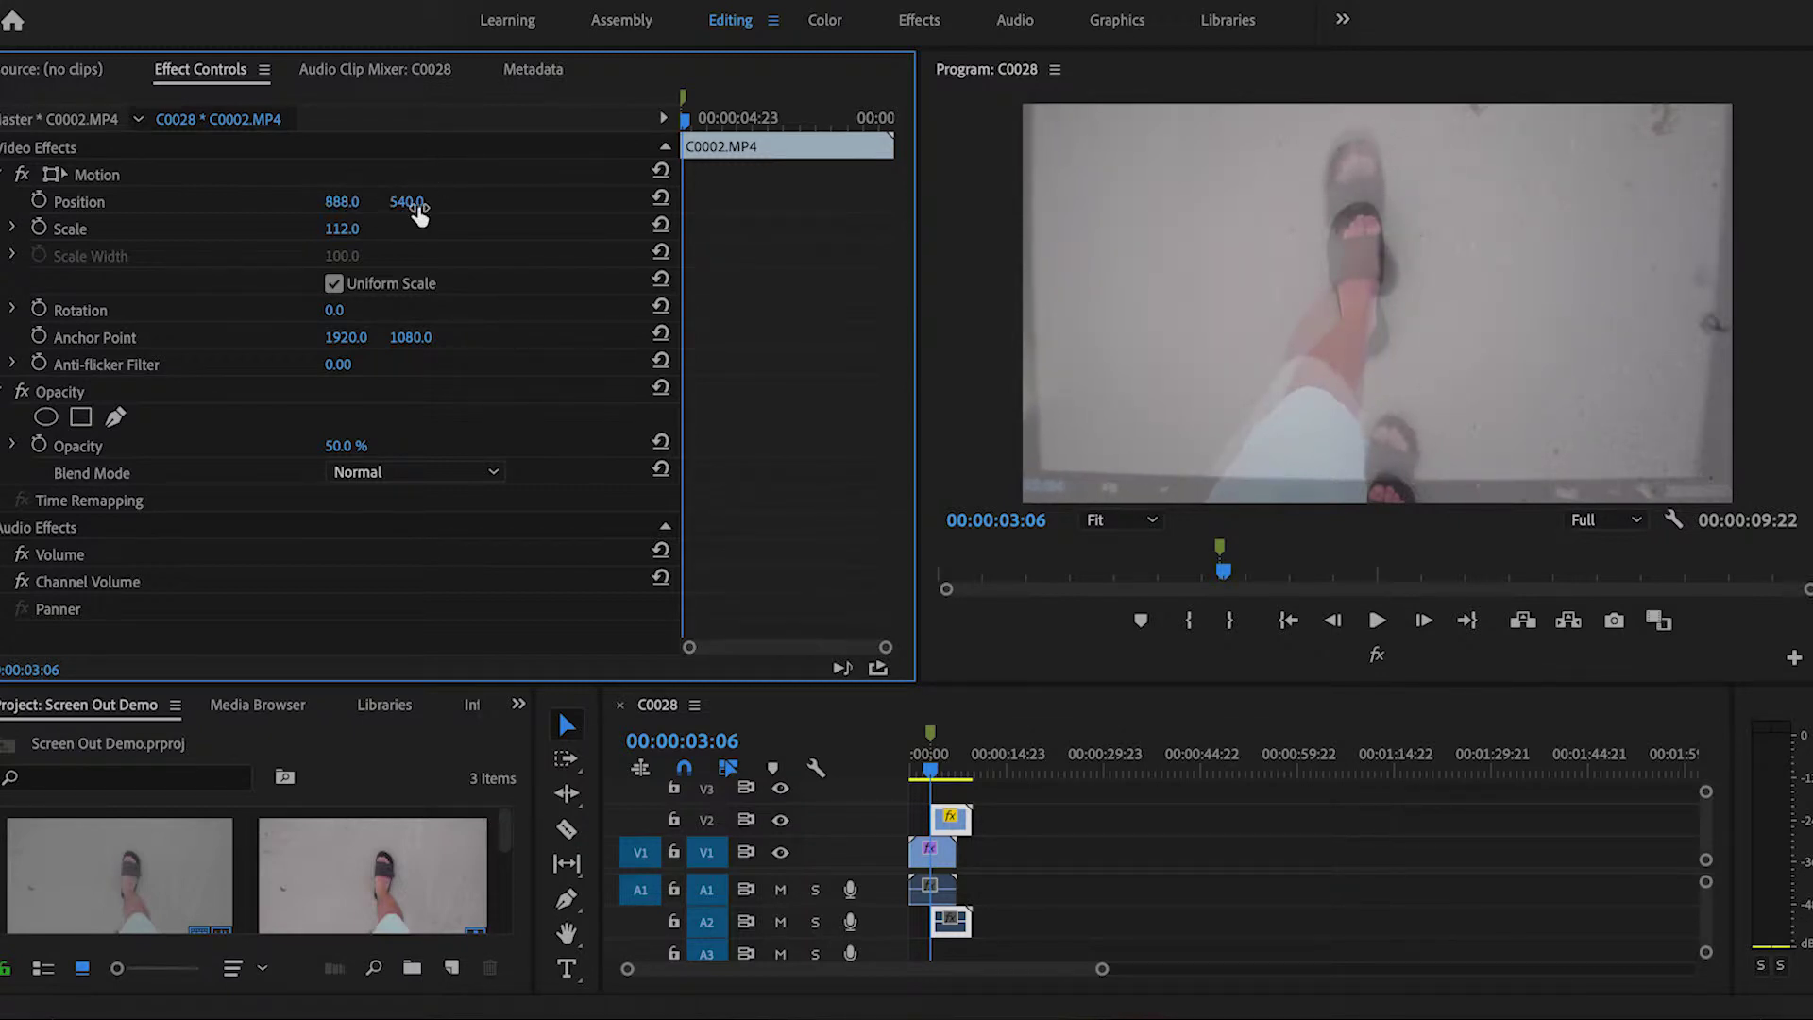
left_click_drag(418, 215, 553, 215)
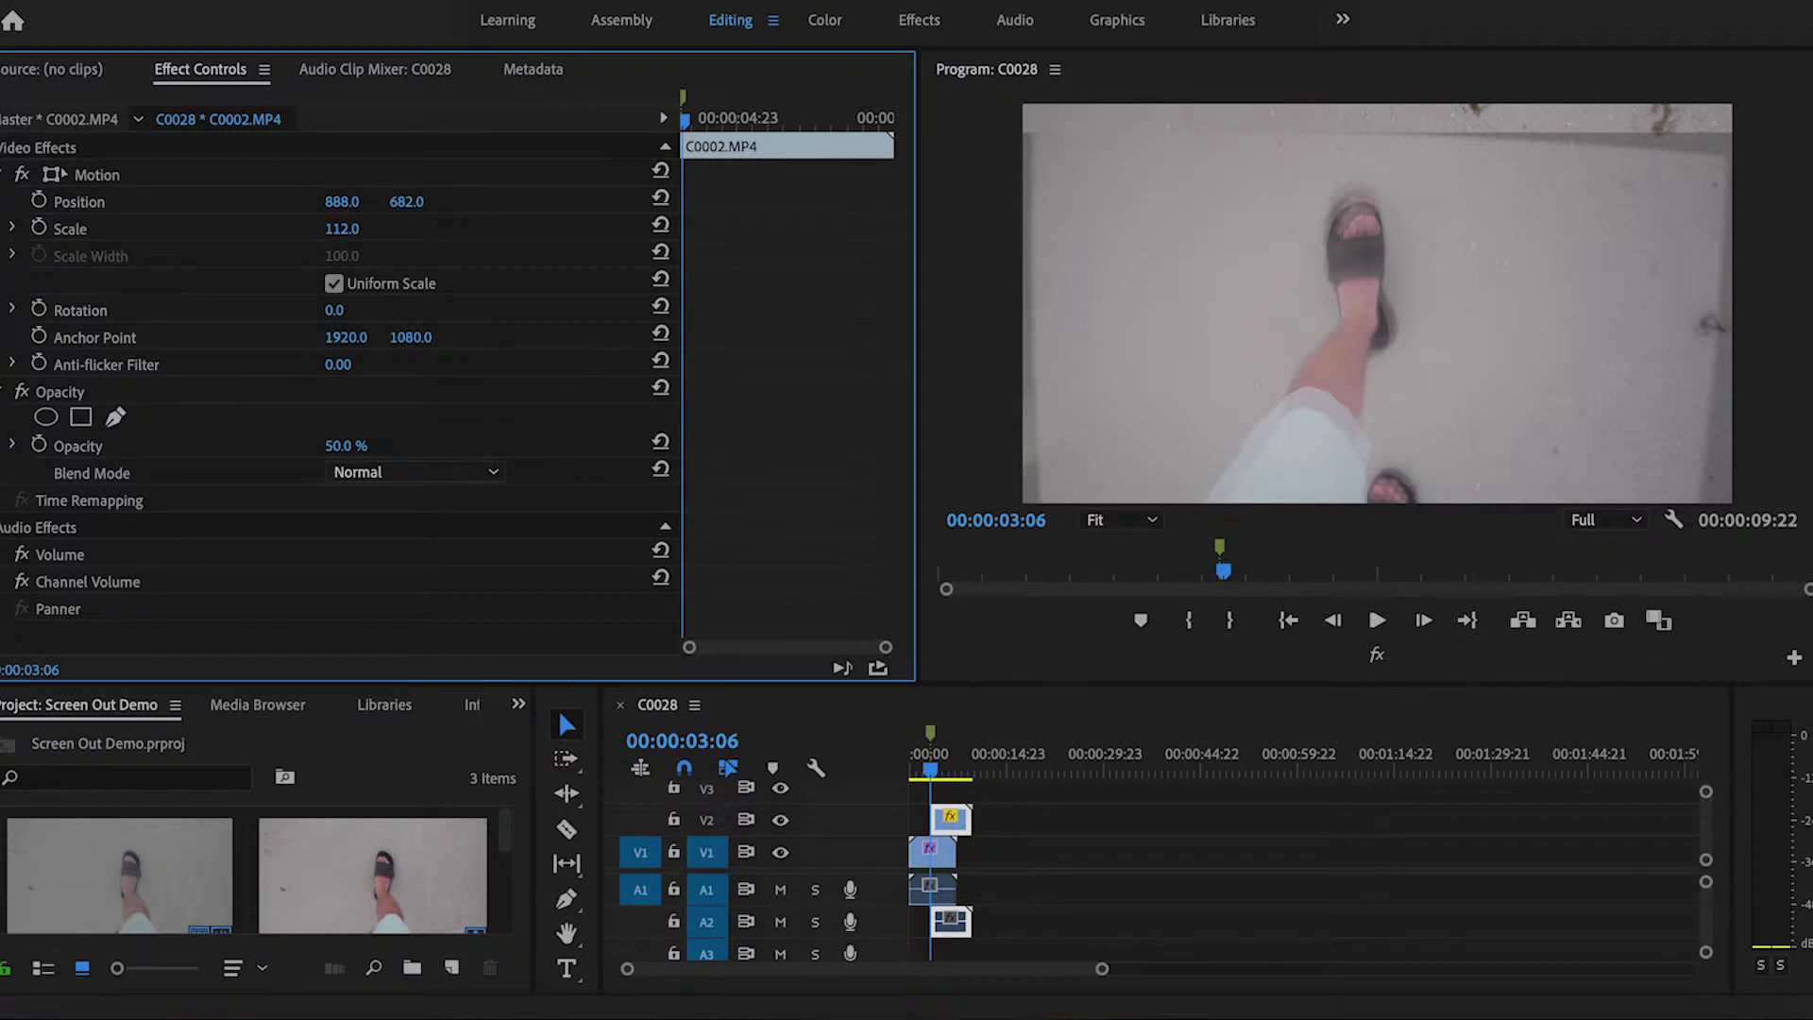
left_click_drag(342, 229, 441, 196)
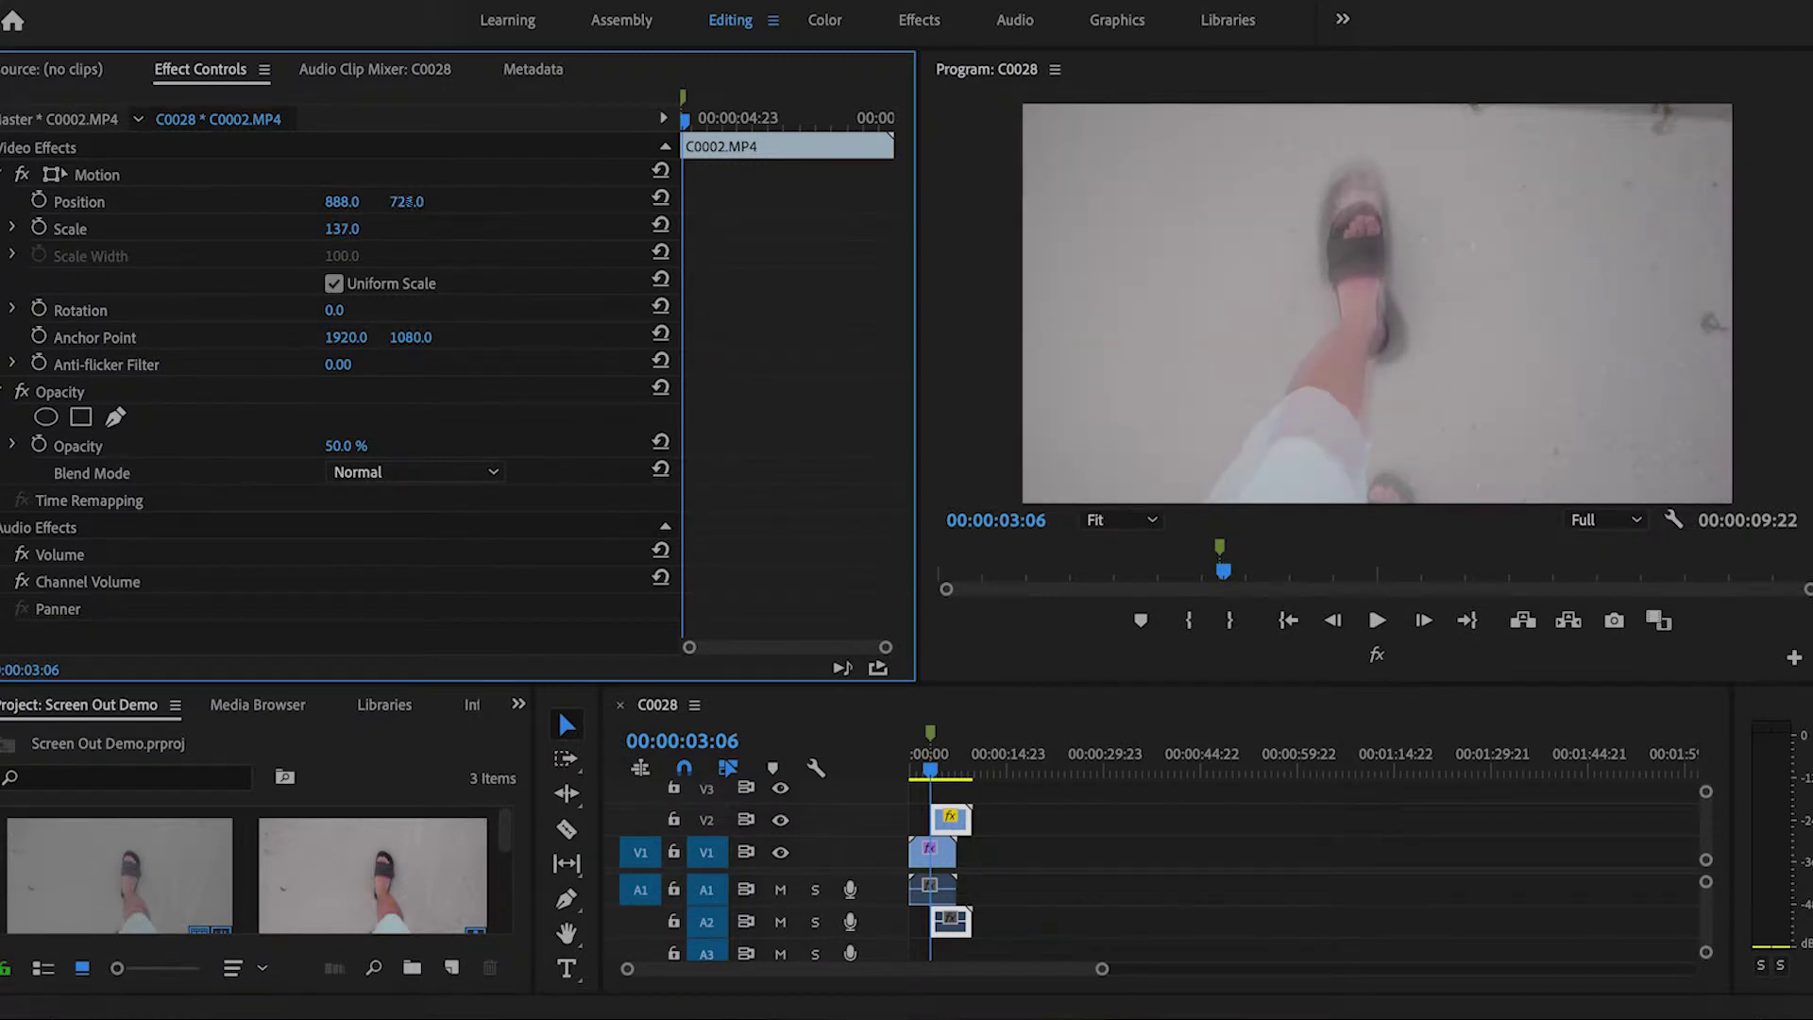
left_click_drag(931, 771, 942, 771)
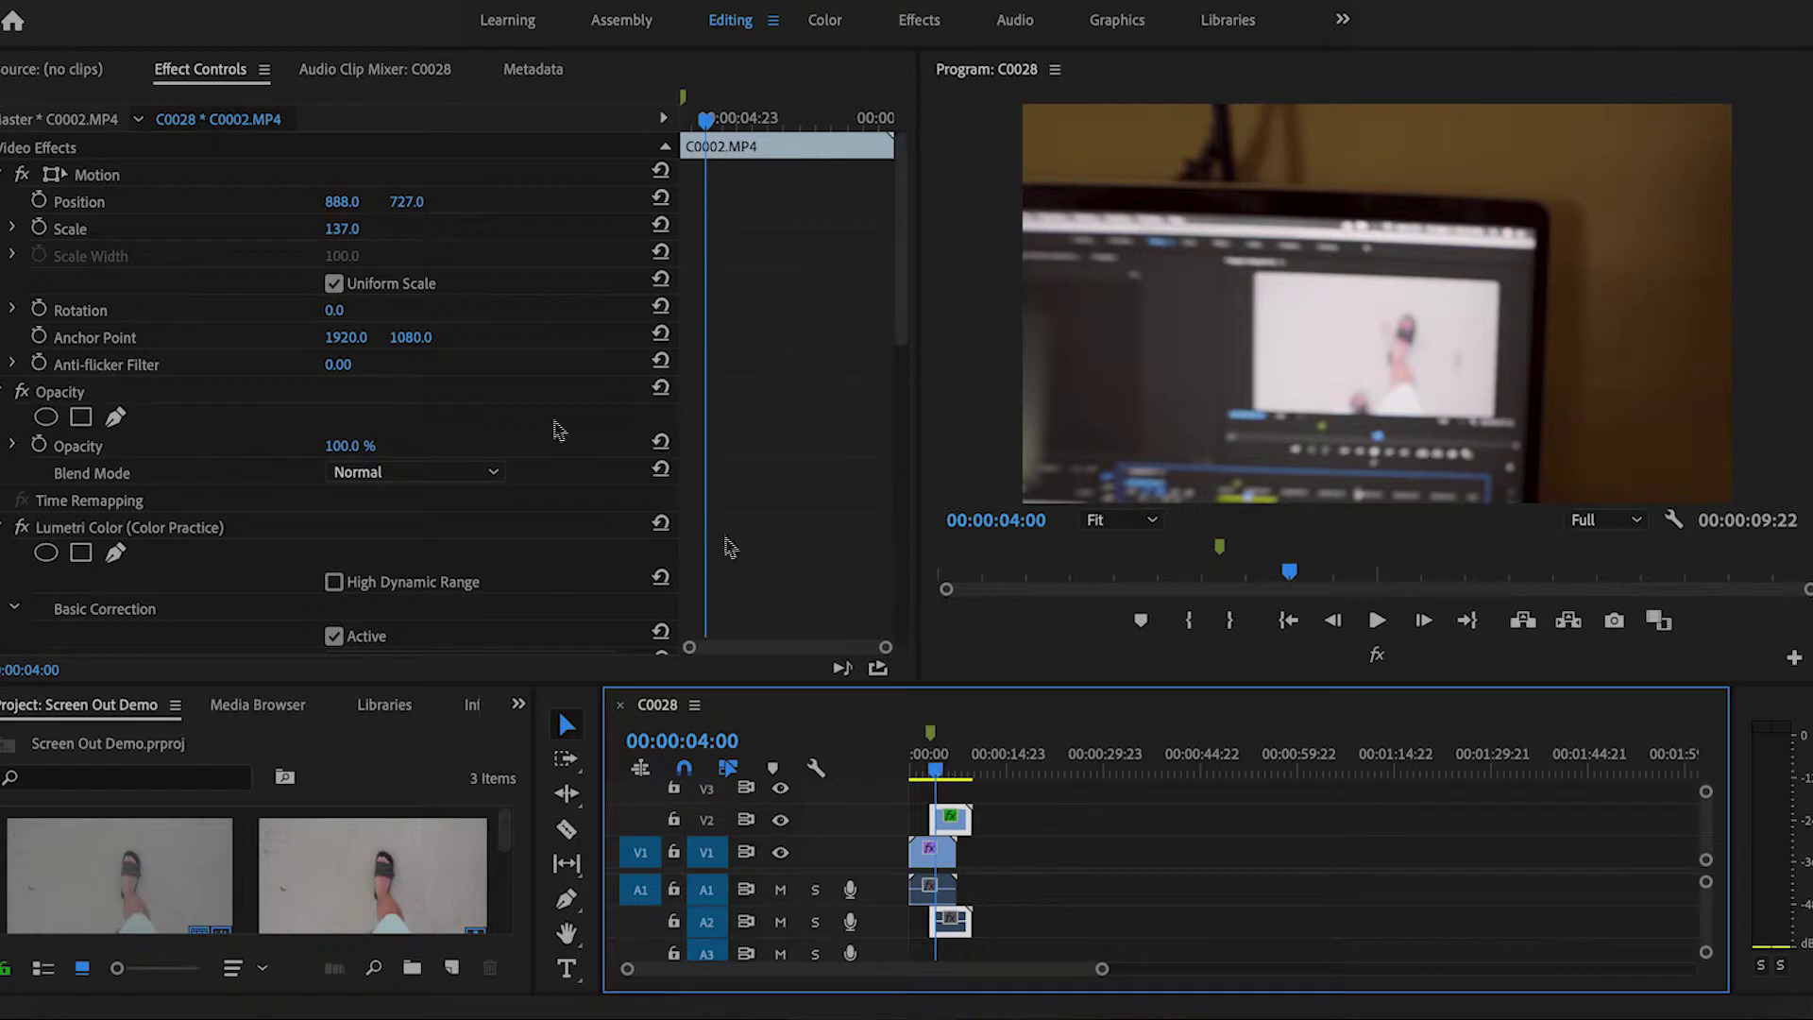
left_click_drag(934, 773, 930, 772)
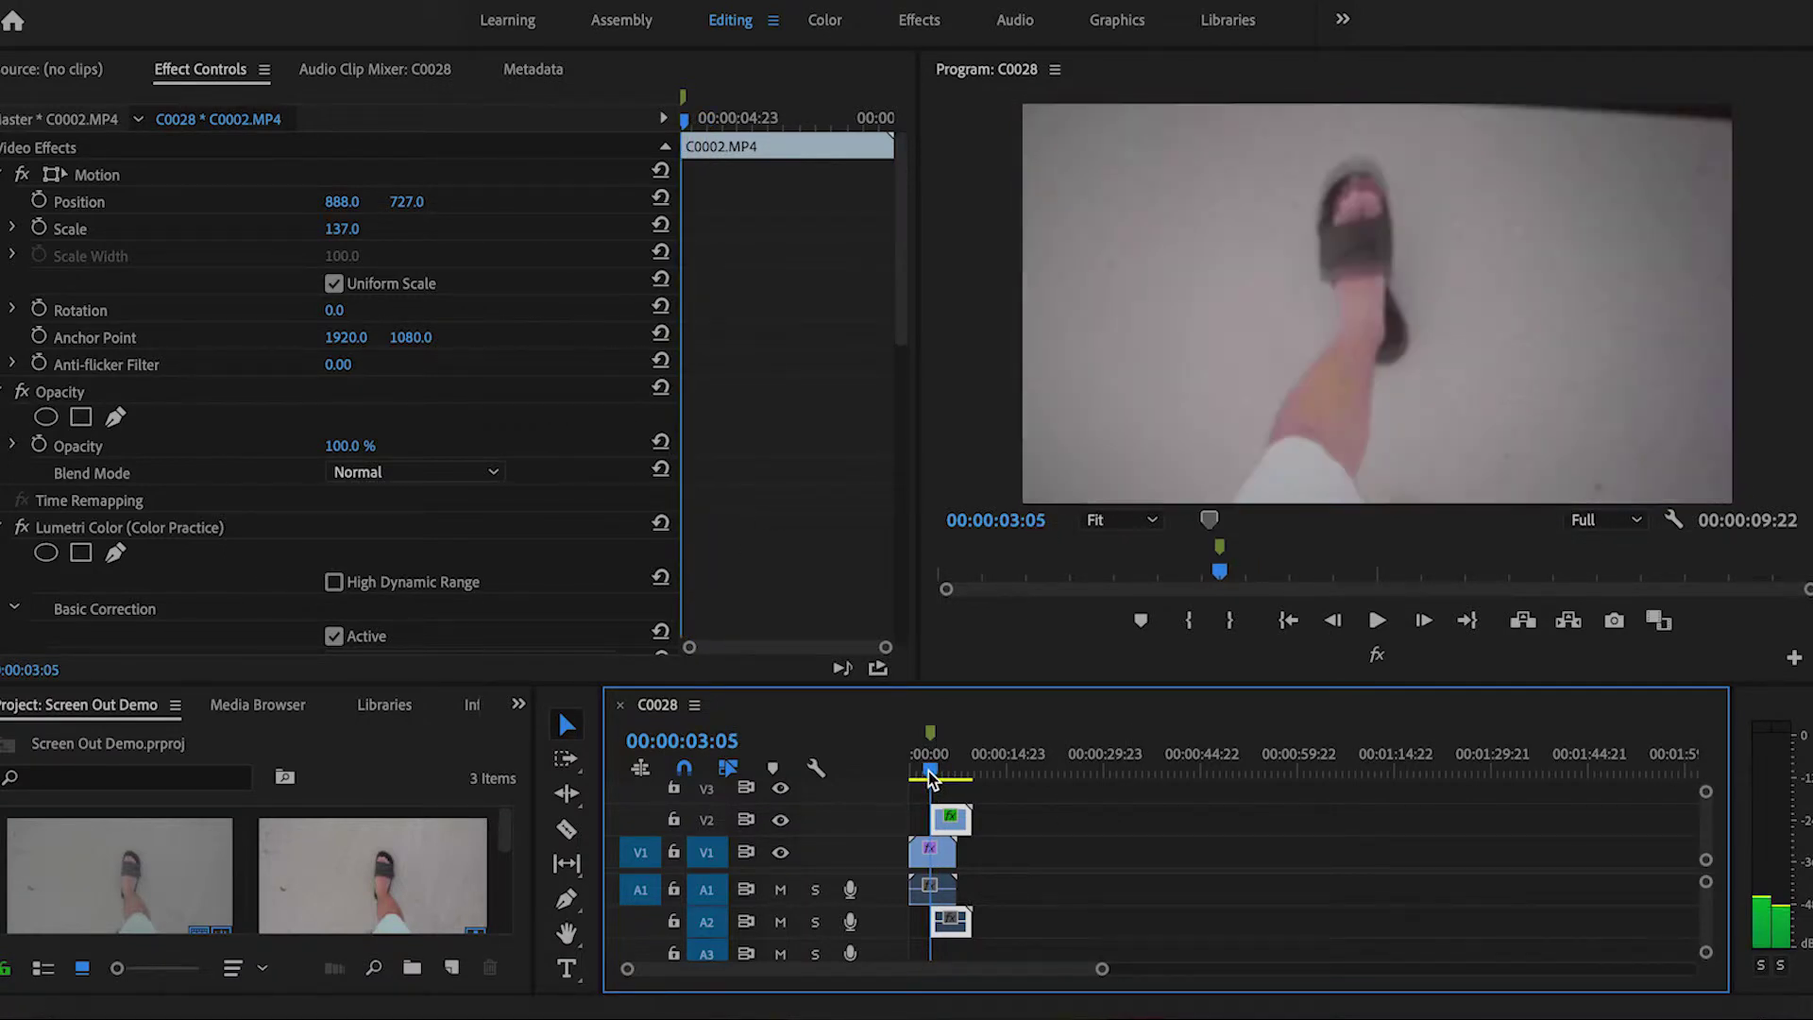
Add starting keyframes for Scale and Position and preview the sequence
left_click(40, 229)
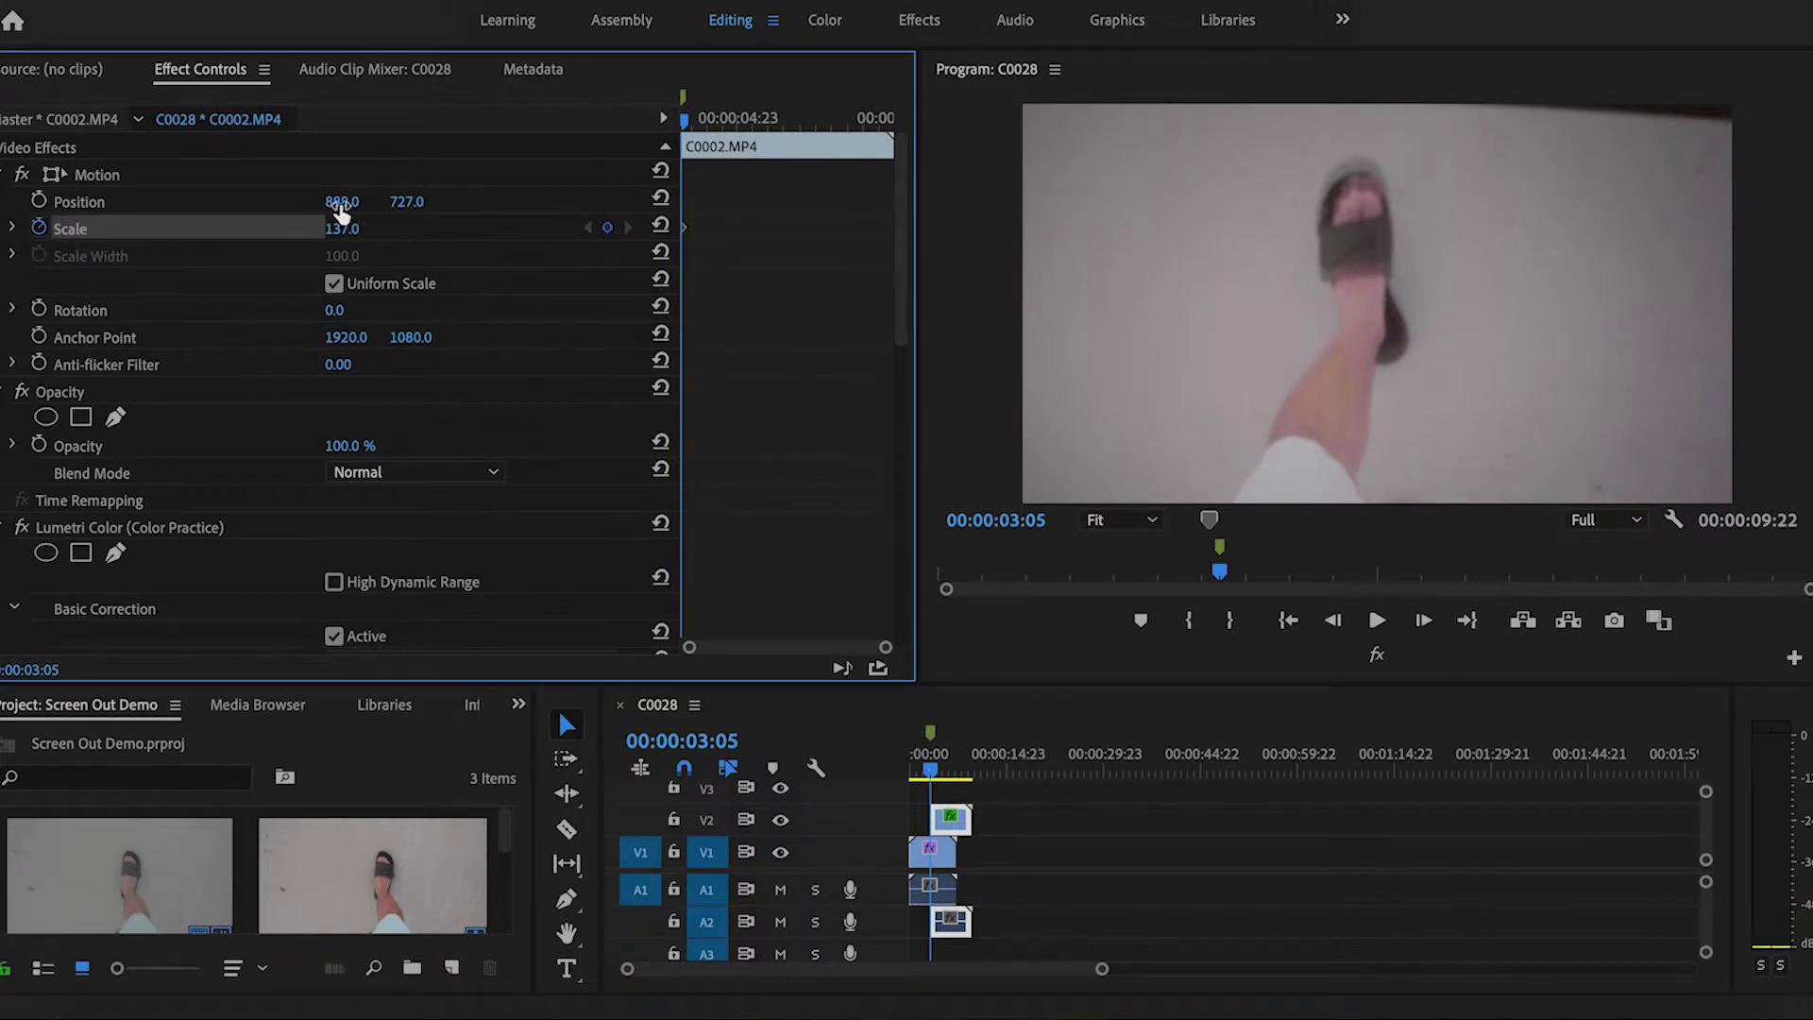
left_click(39, 203)
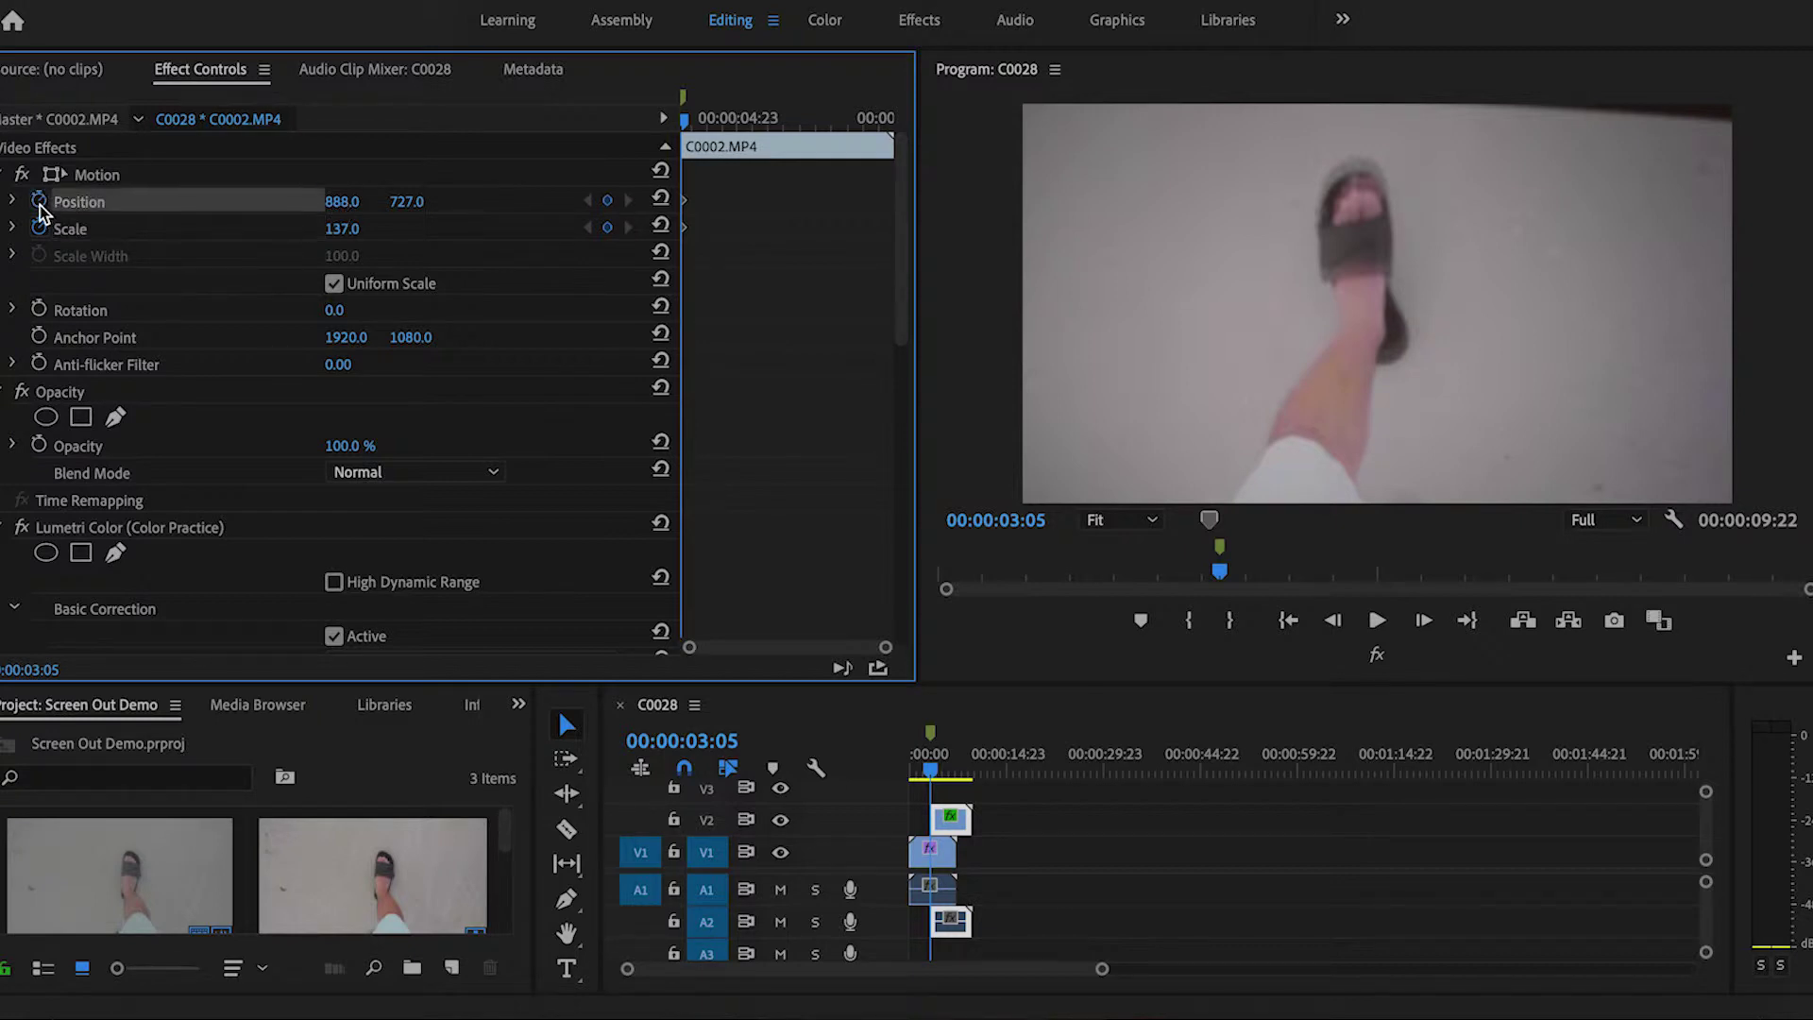
left_click(925, 746)
key("space")
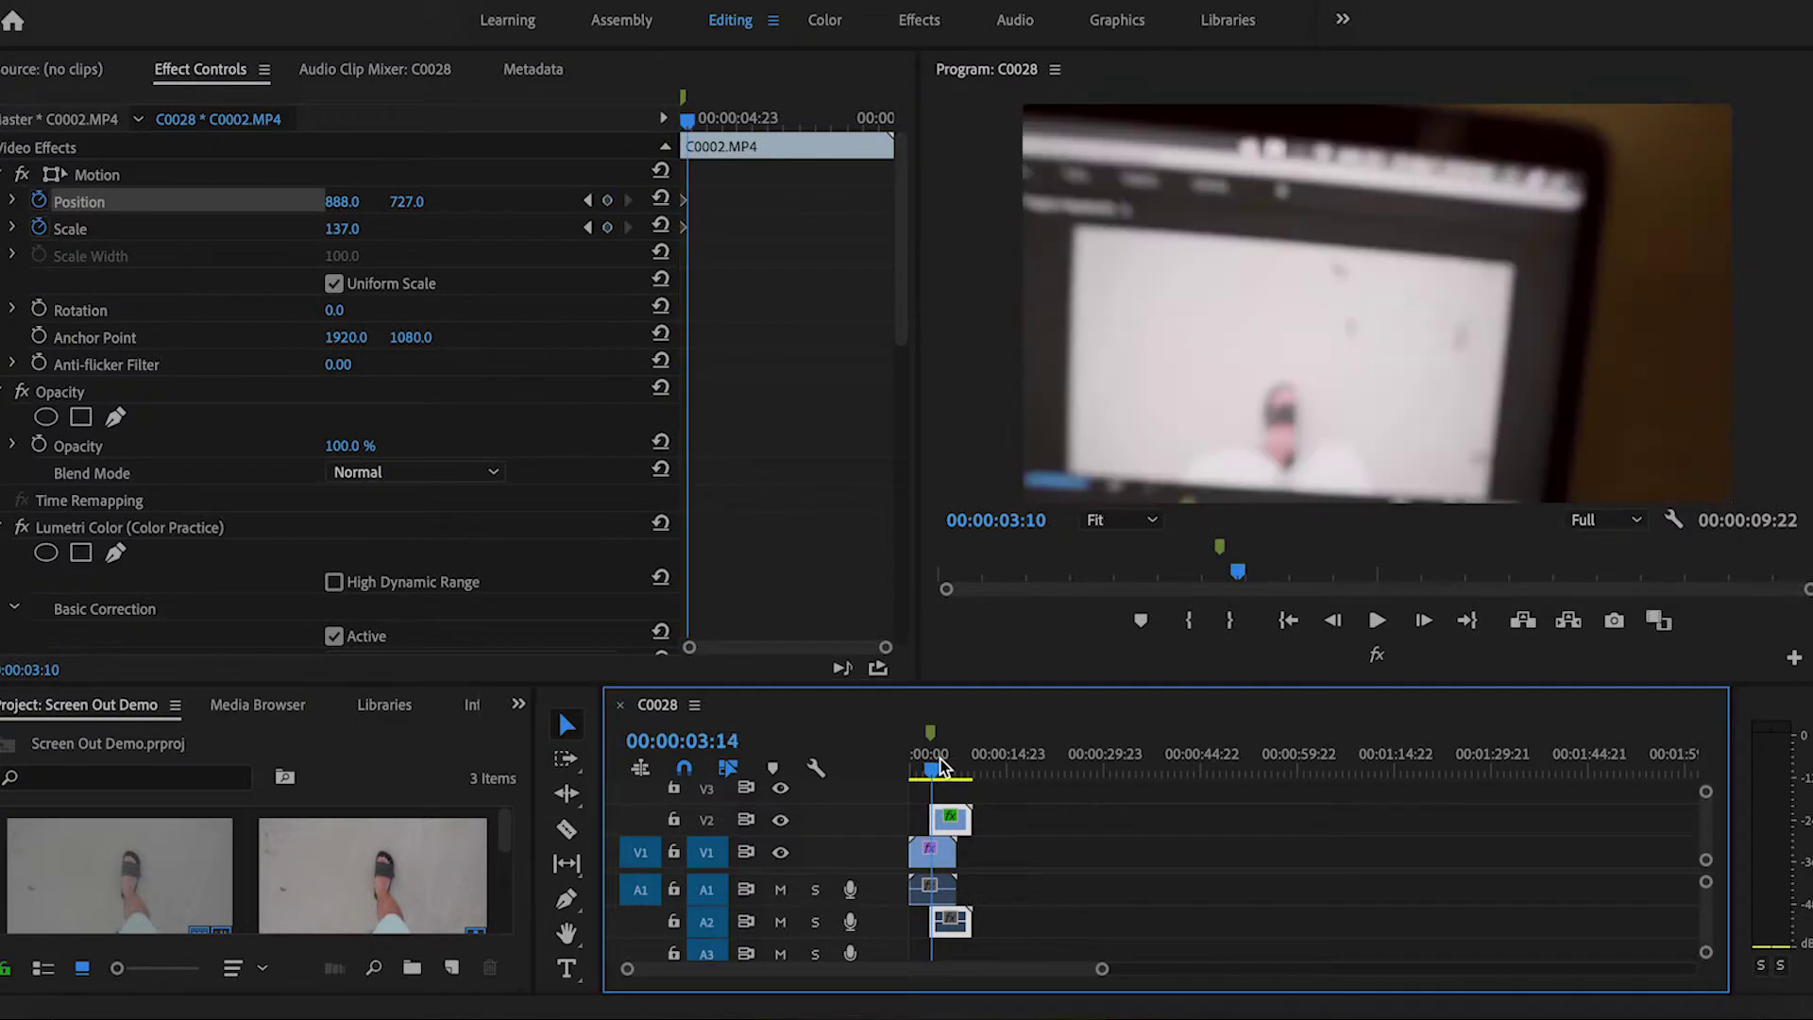
At 00:00:04:00, keyframe Scale 100 and Position 960, 540 for the zoom-out
left_click(939, 763)
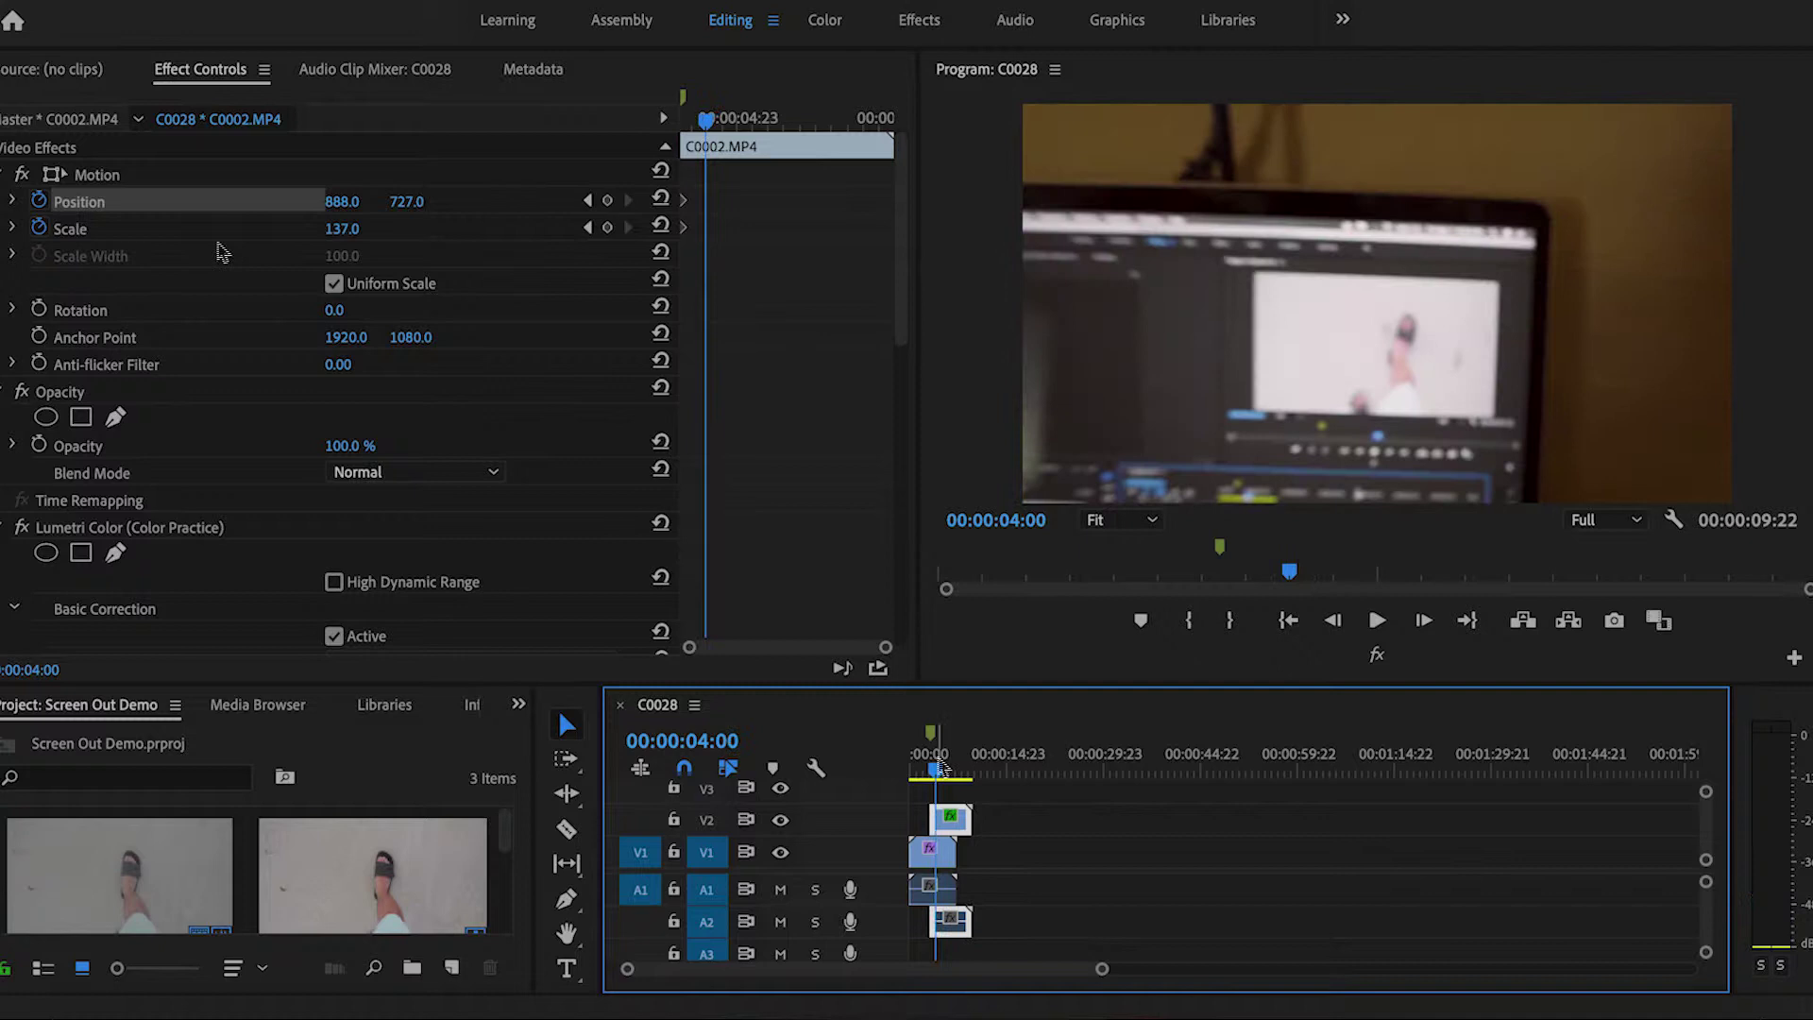
left_click(332, 232)
key("Return")
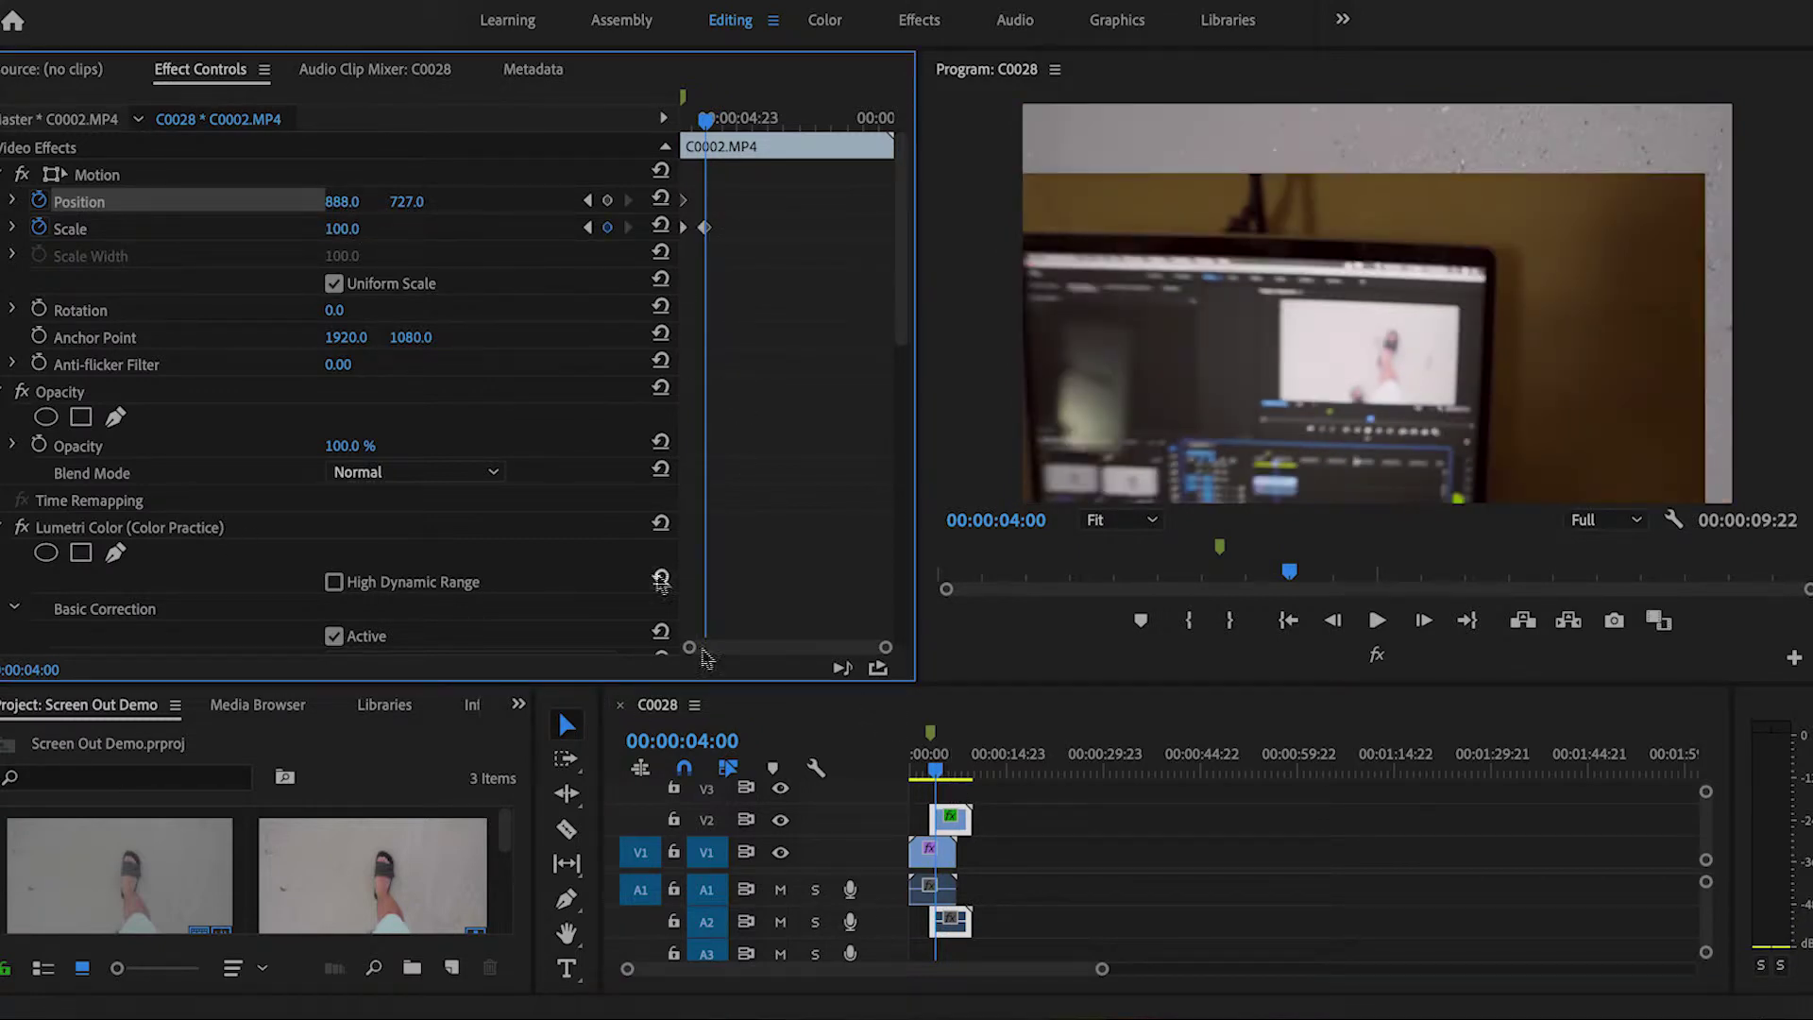
key("shift+3")
left_click(344, 202)
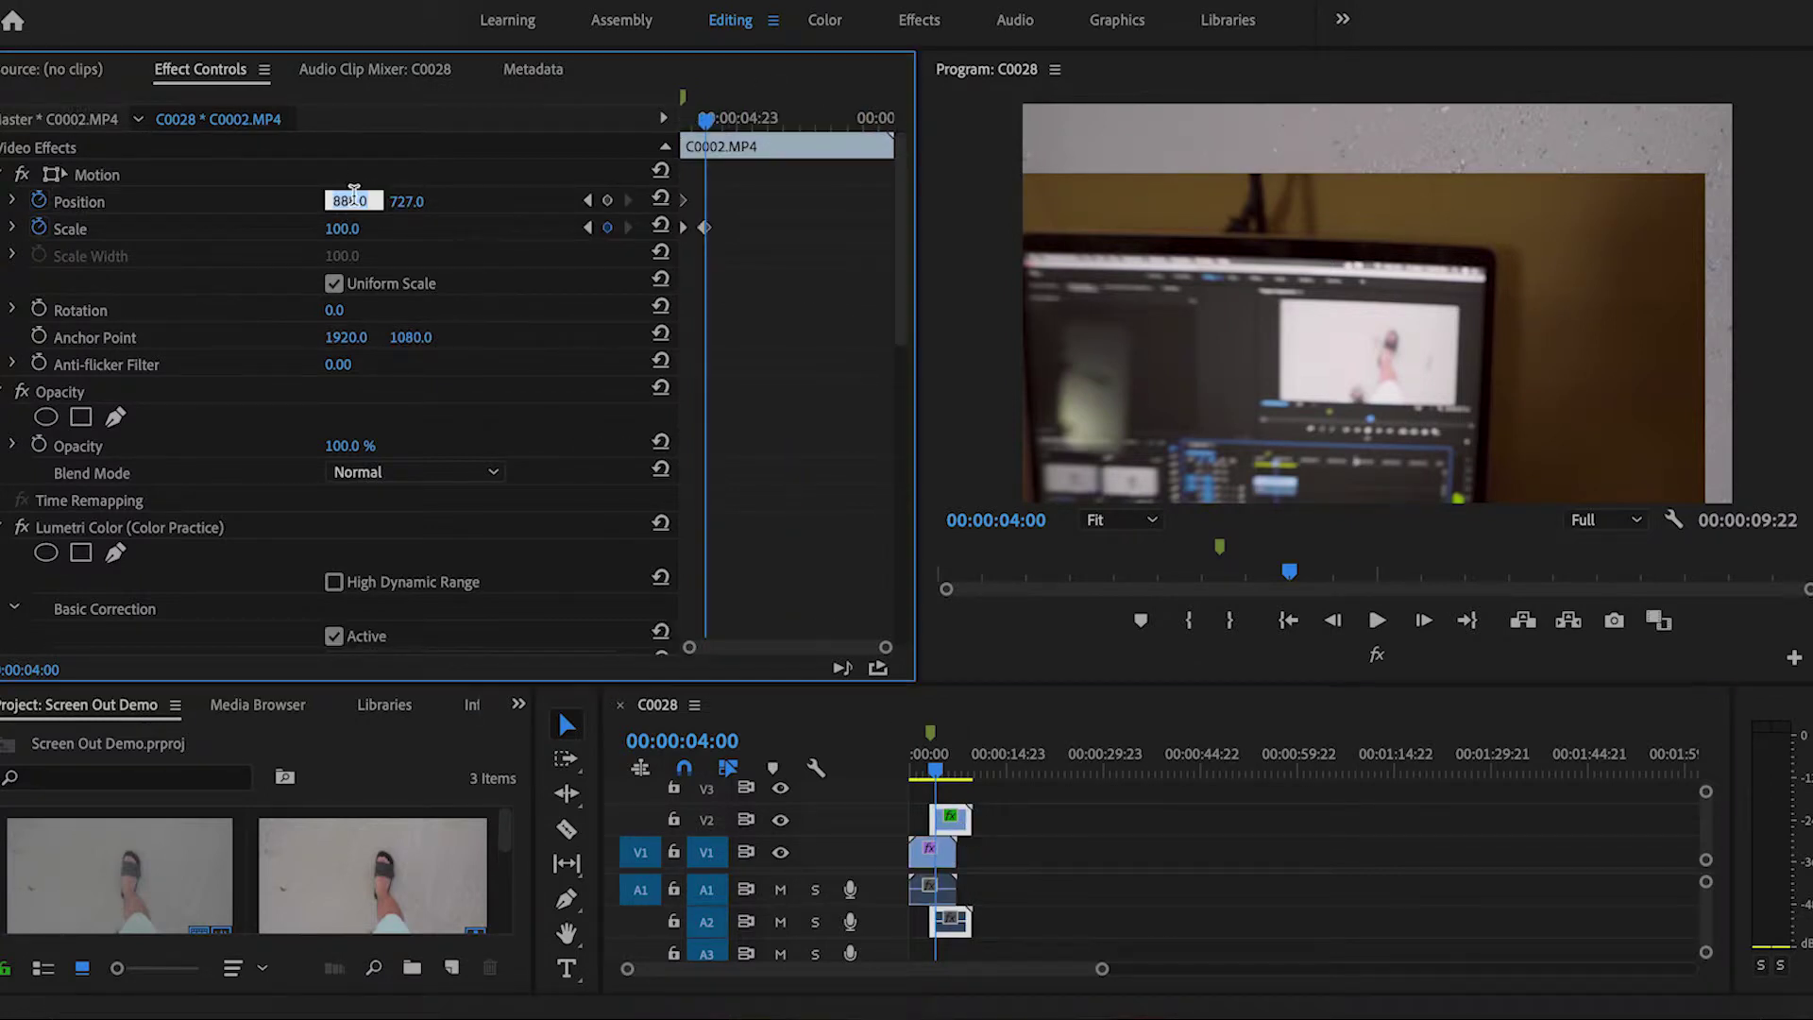
left_click(418, 195)
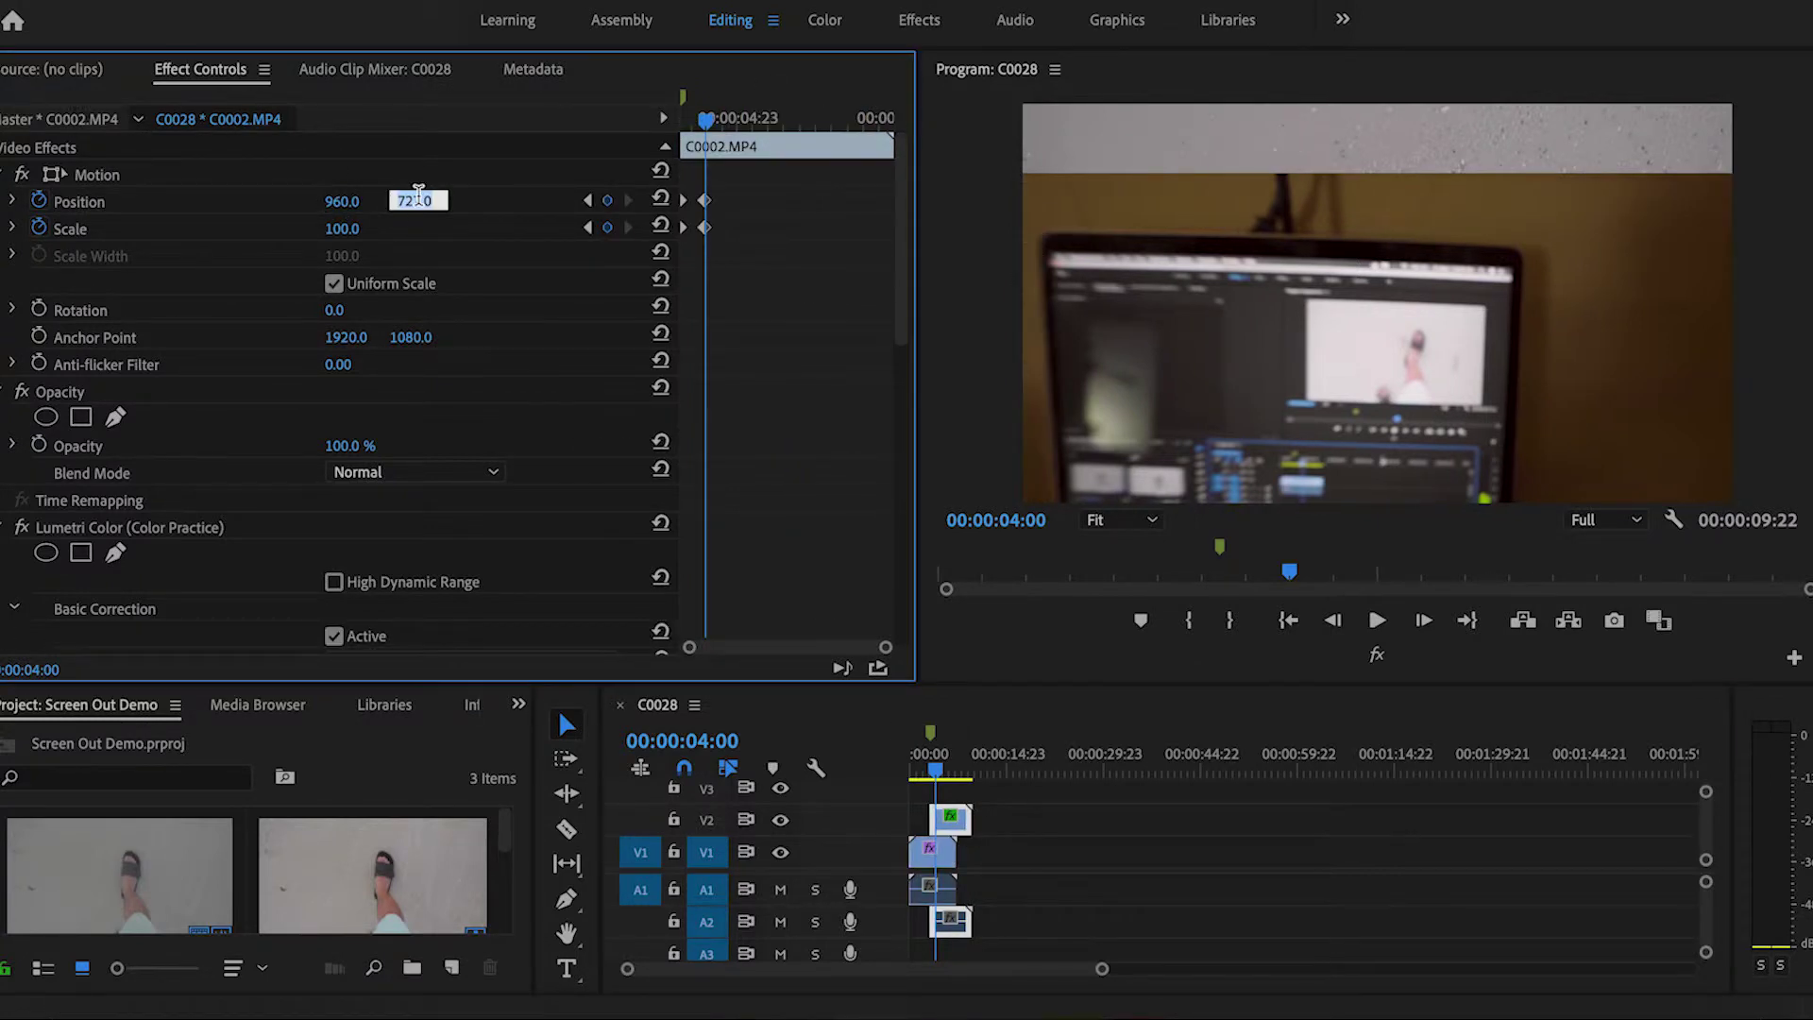
type("540")
key("Return")
left_click(930, 762)
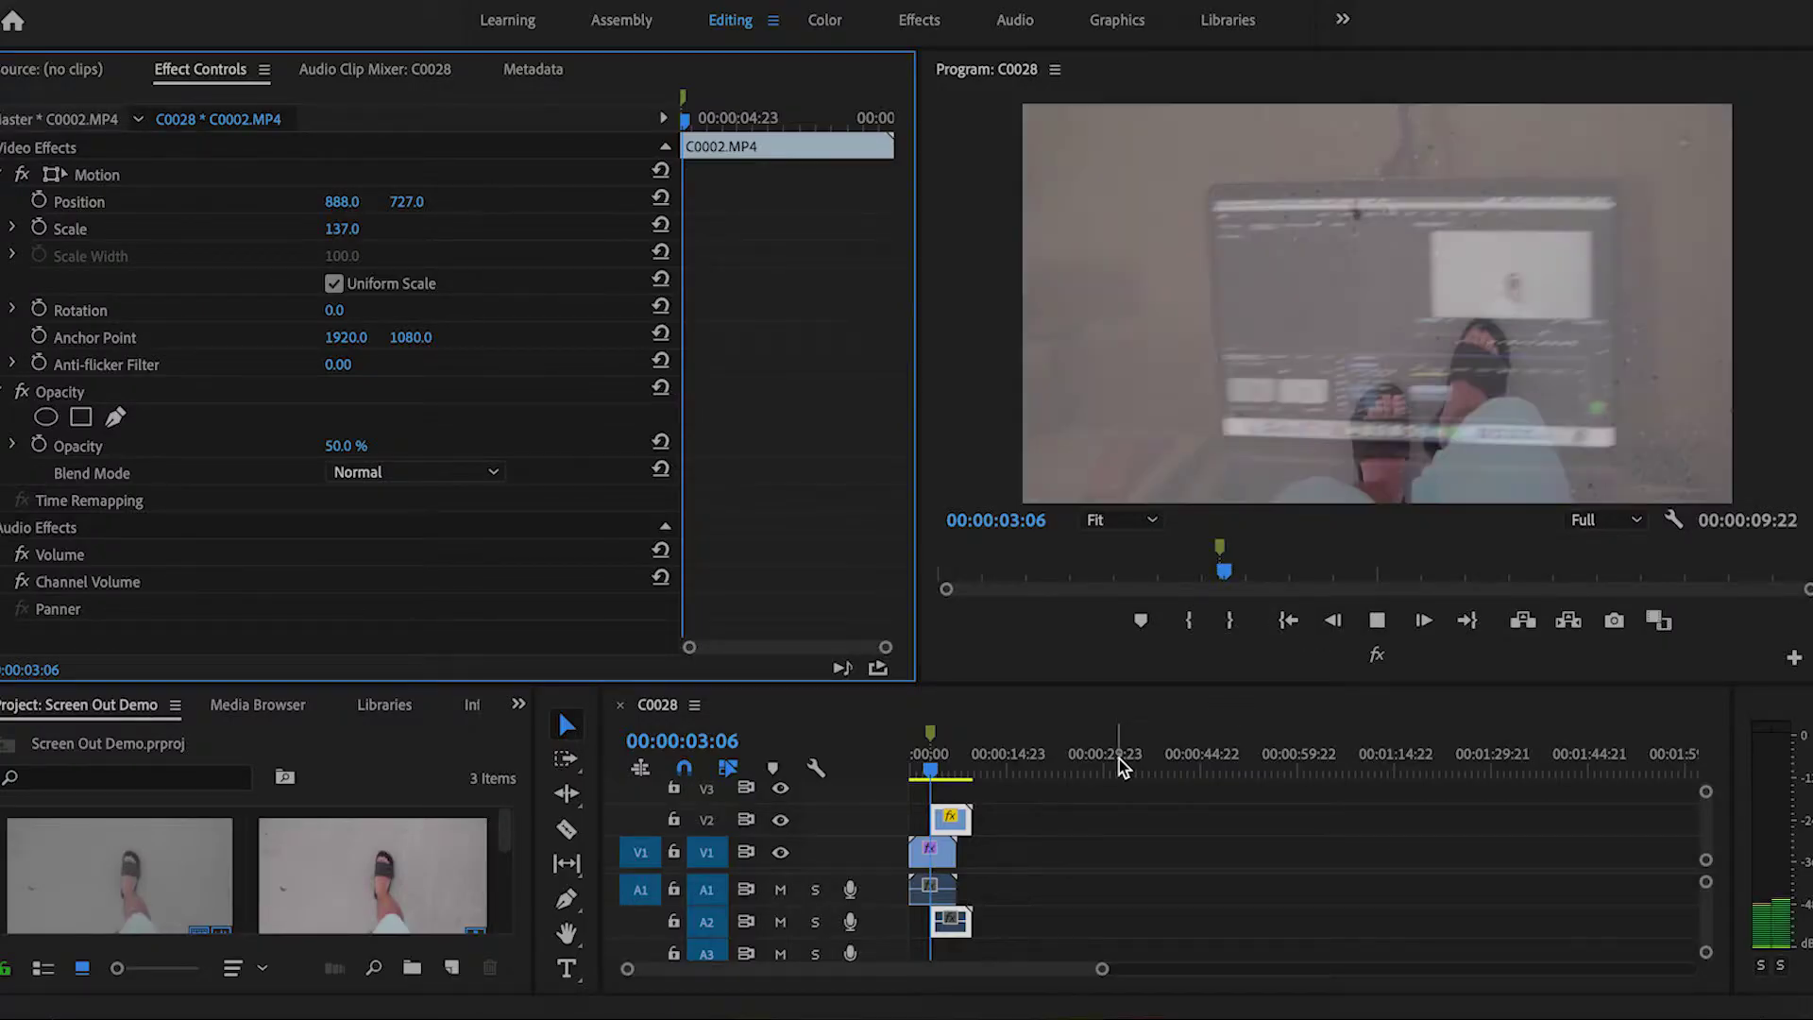
Restore the laptop clip's opacity to 100% and play back the zoom-out transition
key("space")
left_click_drag(965, 767, 926, 764)
left_click(345, 446)
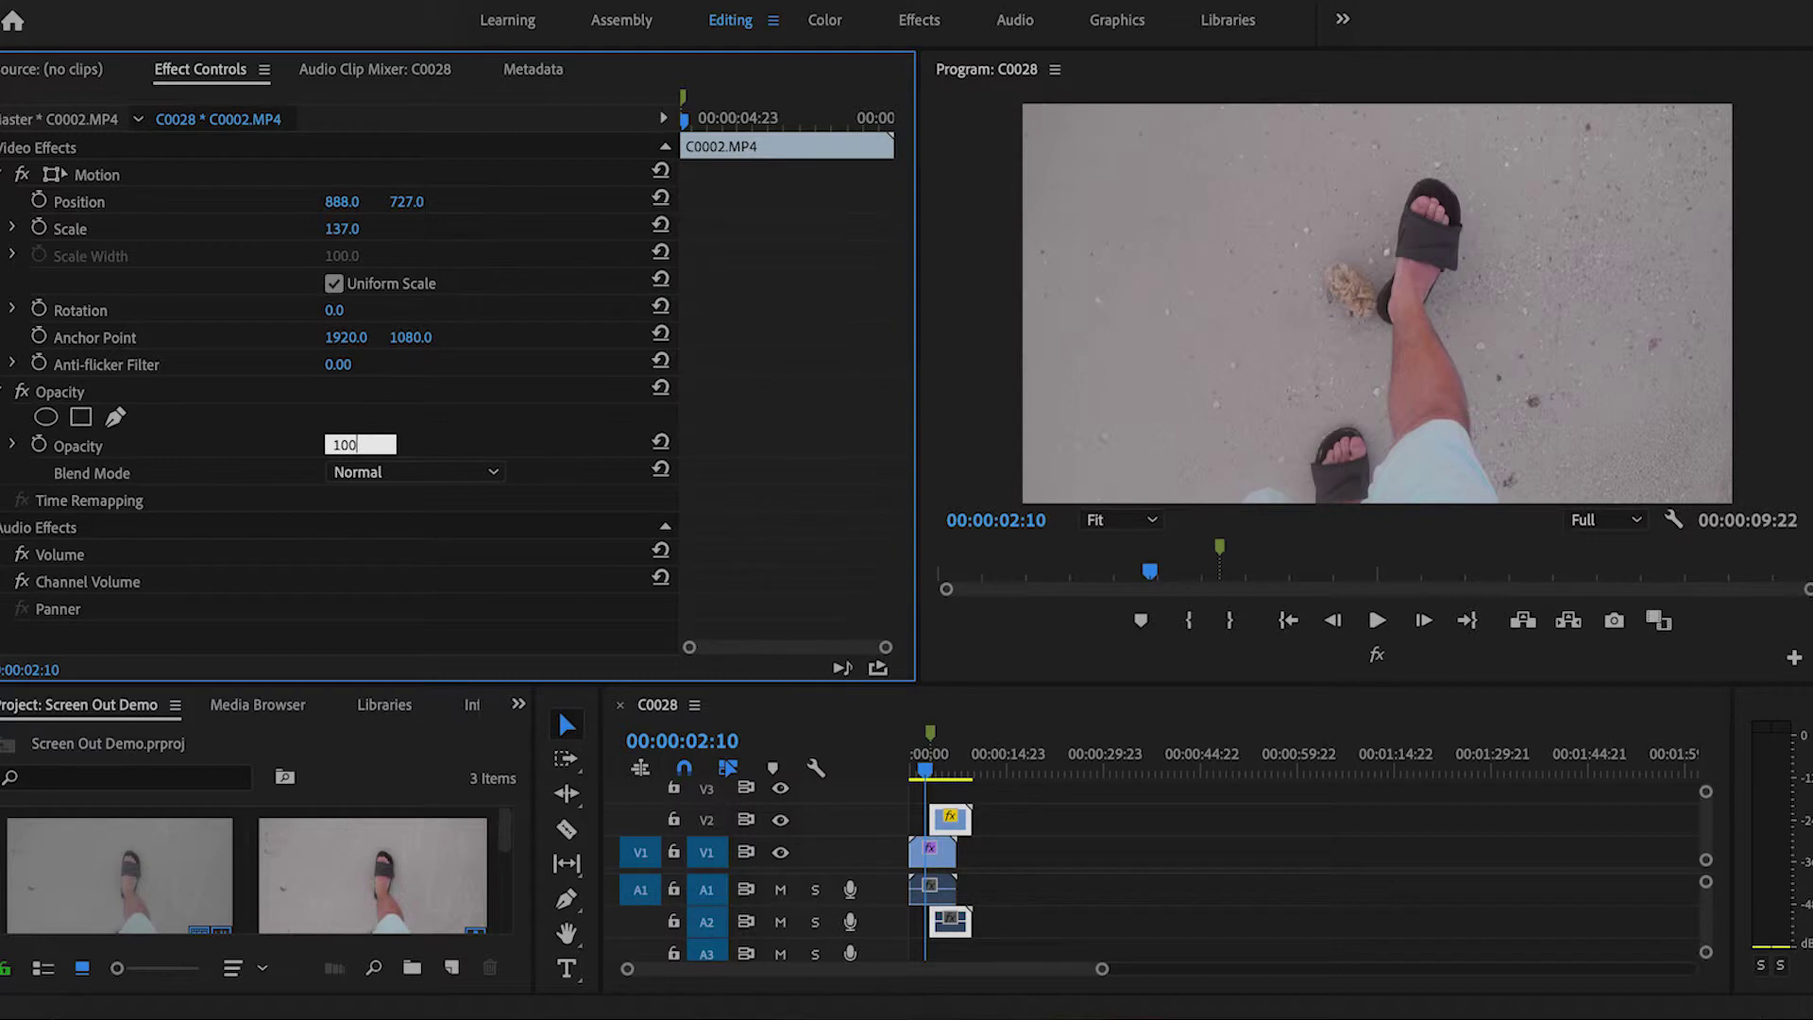
key("Return")
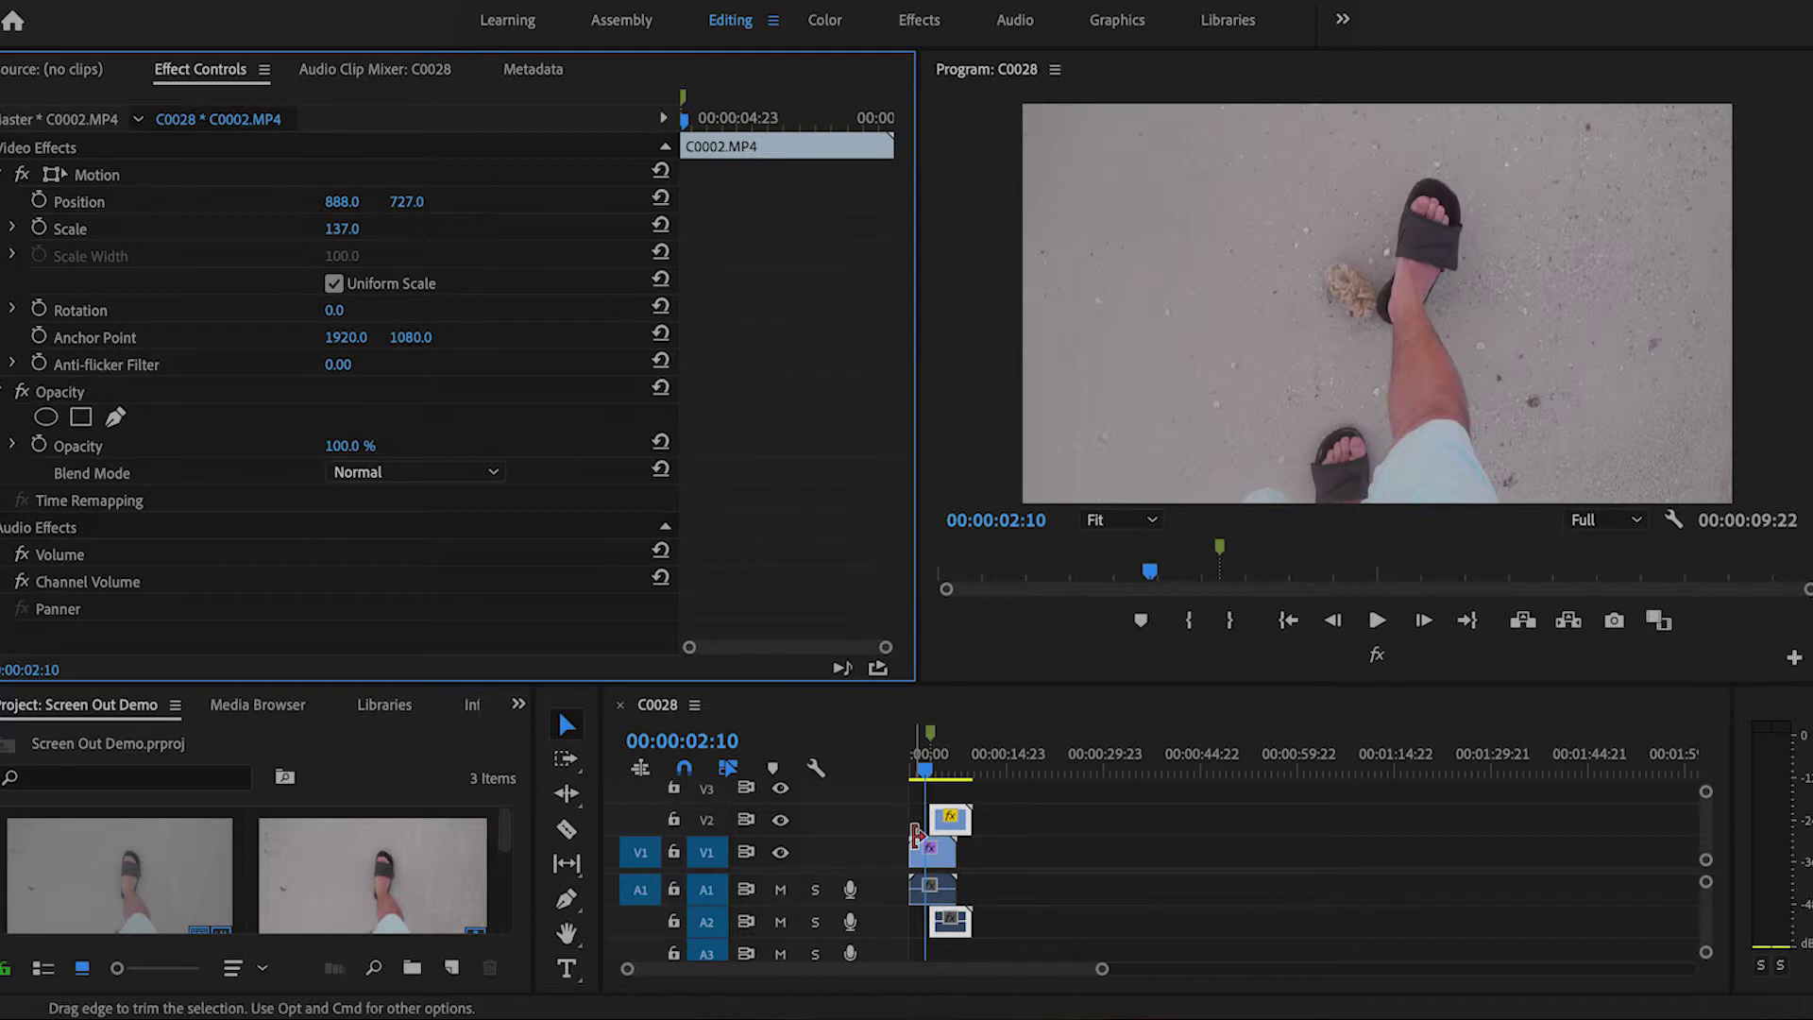
key("space")
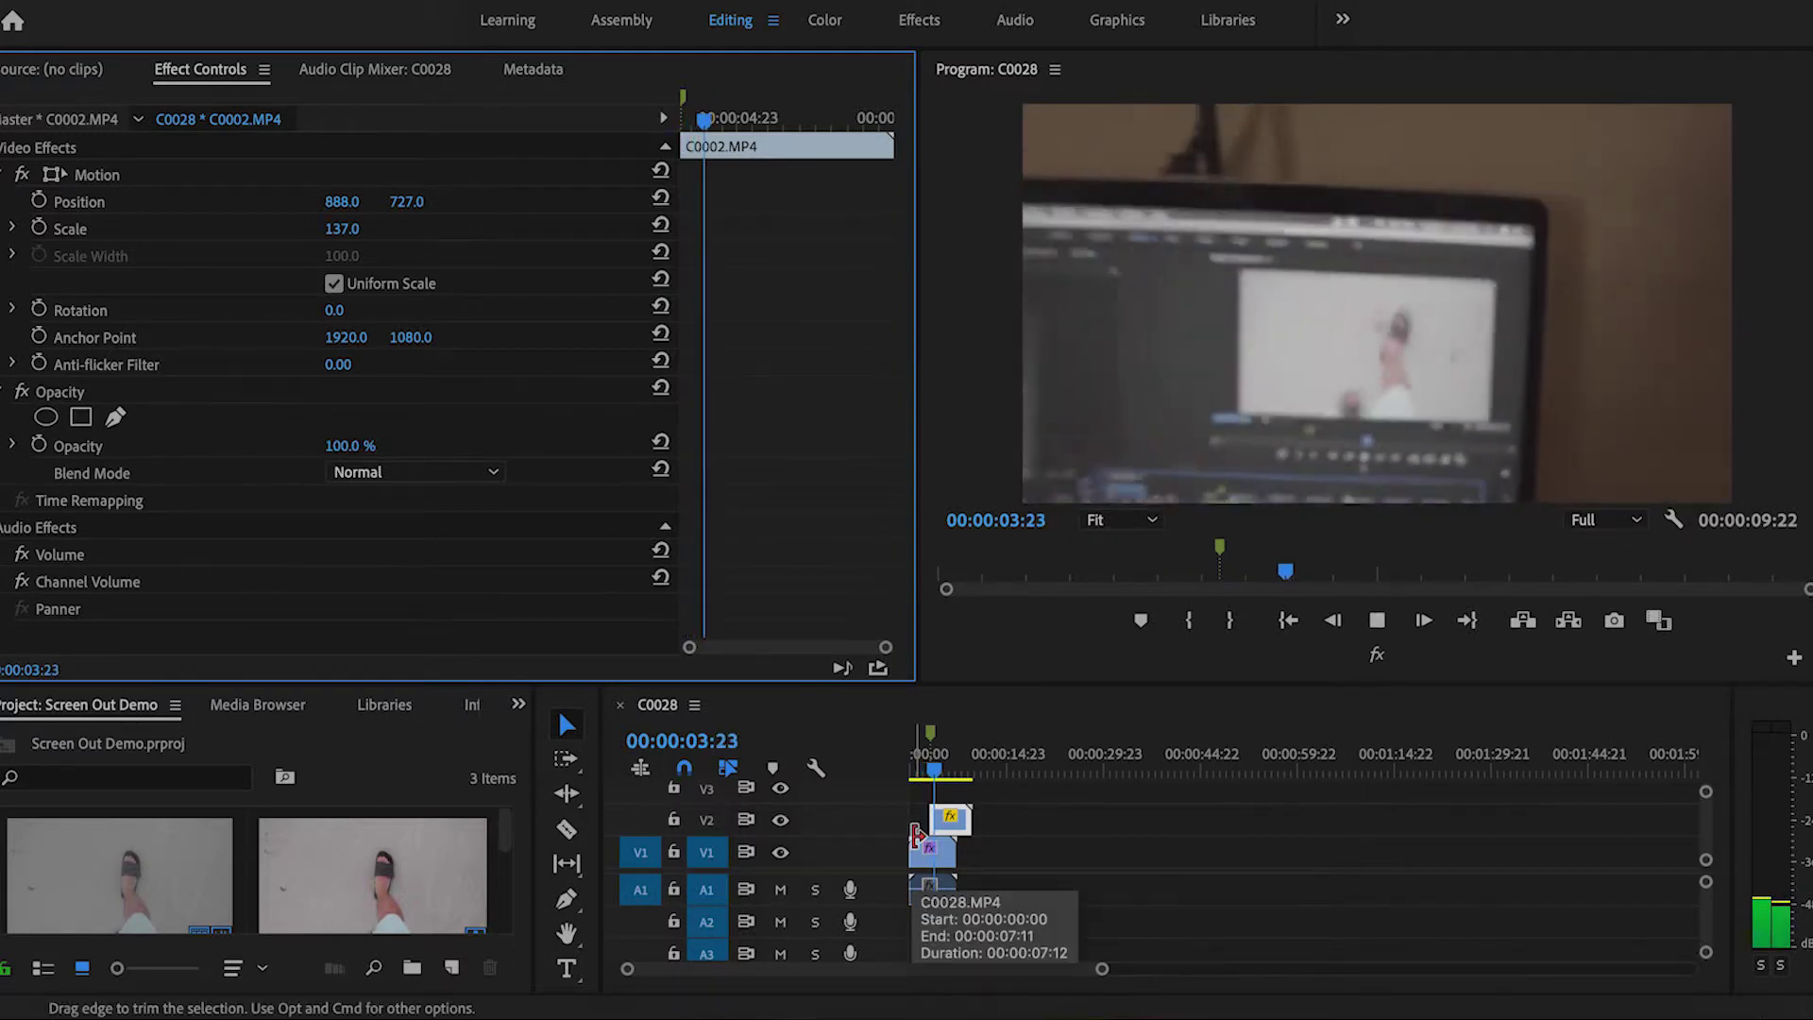
key("space")
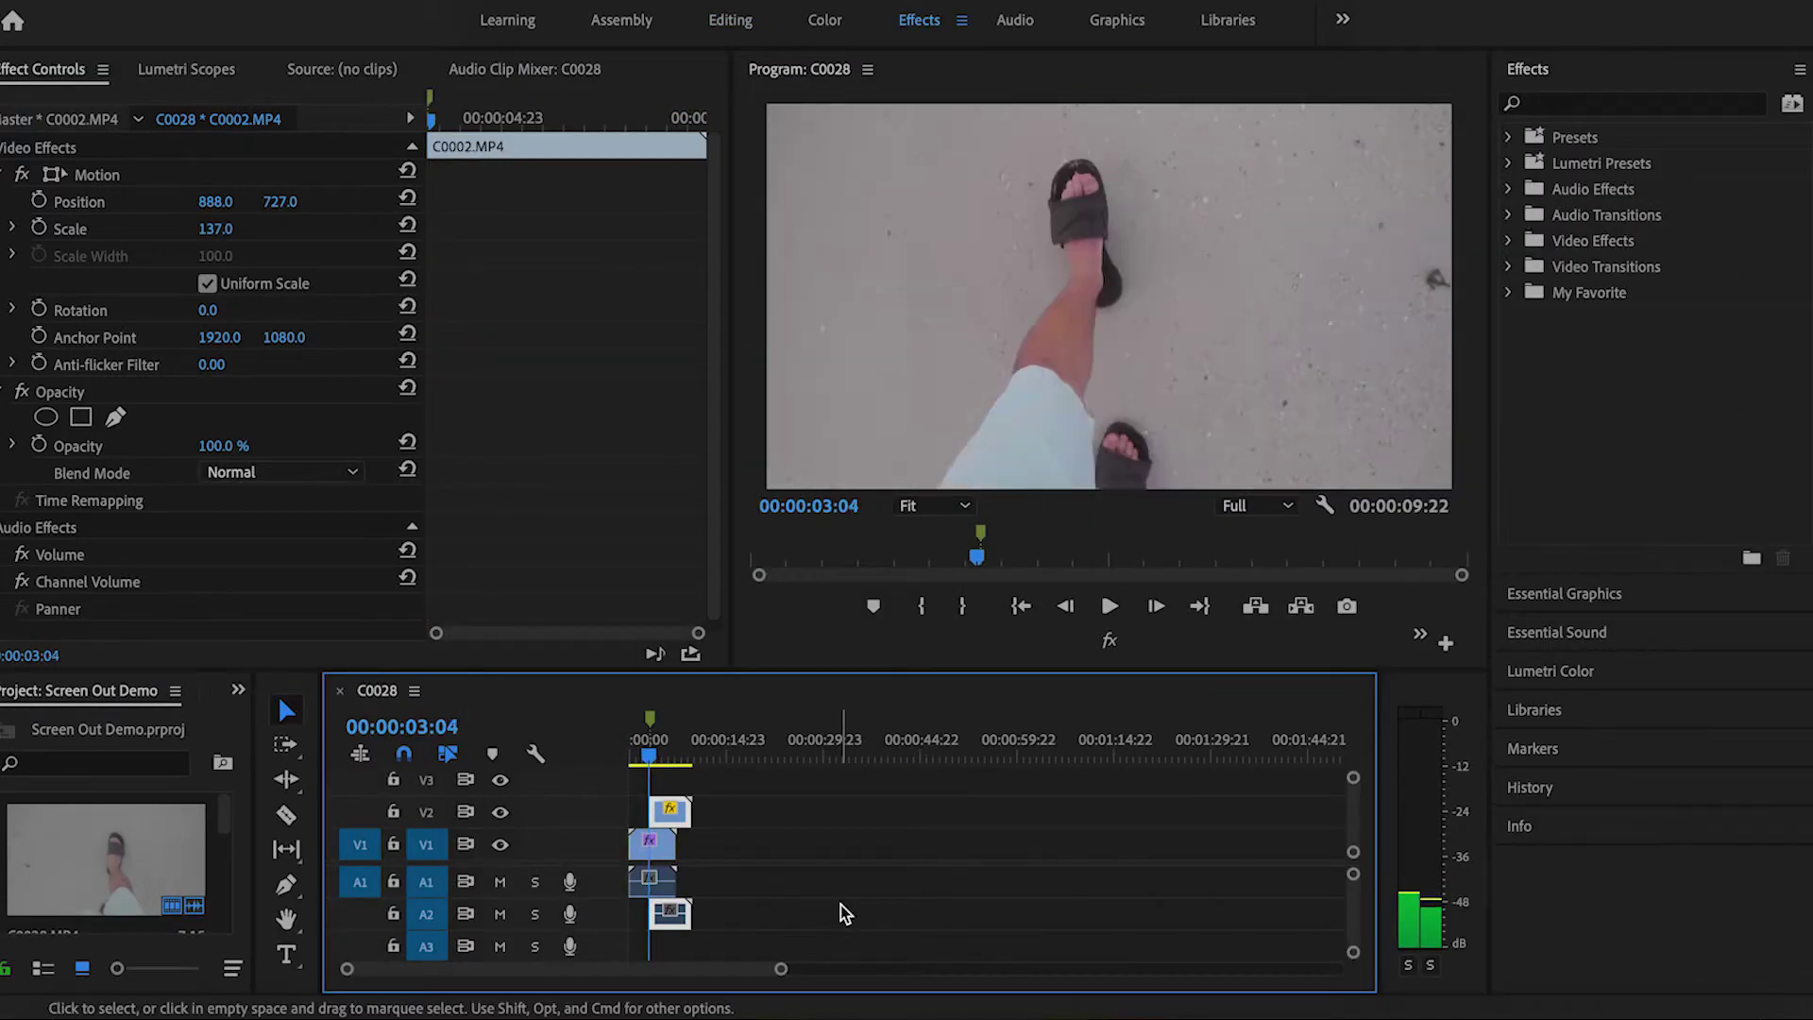
Apply the Color Practice preset from My Favorite to the V2 laptop clip
left_click(1511, 292)
left_click(1625, 324)
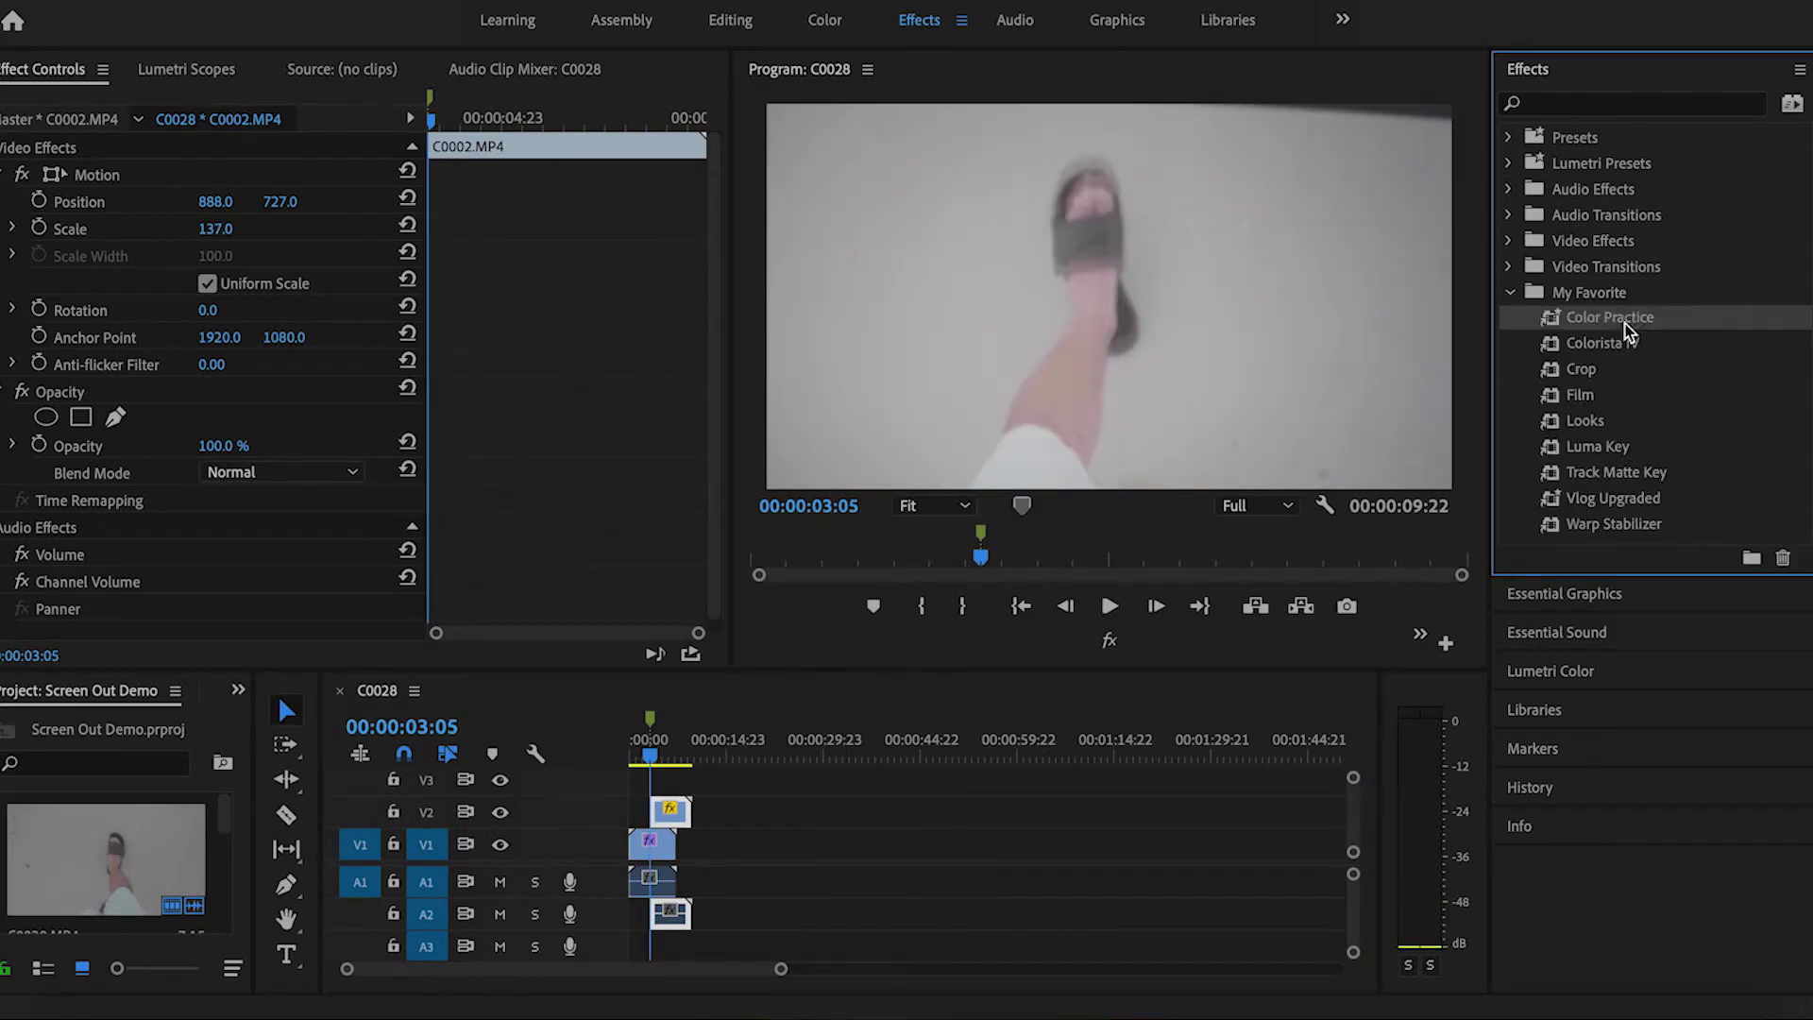
left_click_drag(1625, 324, 682, 817)
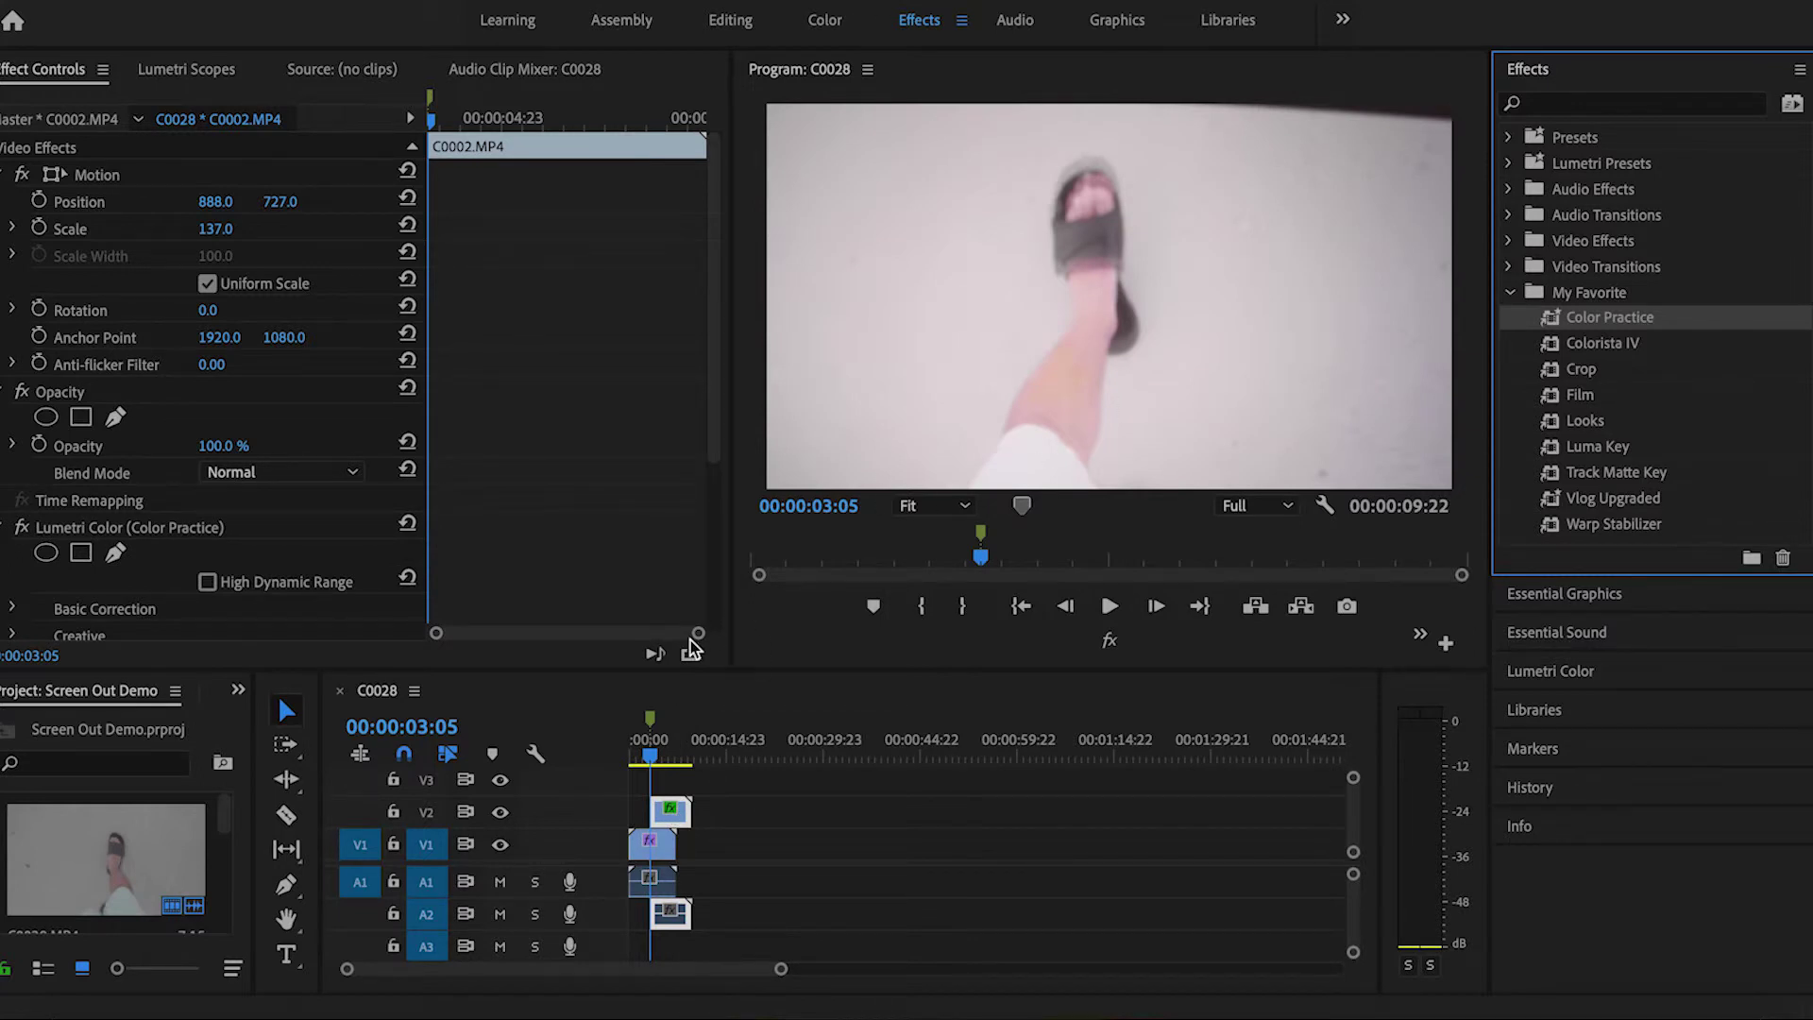
Step frame by frame to compare the graded and ungraded shots
left_click(753, 688)
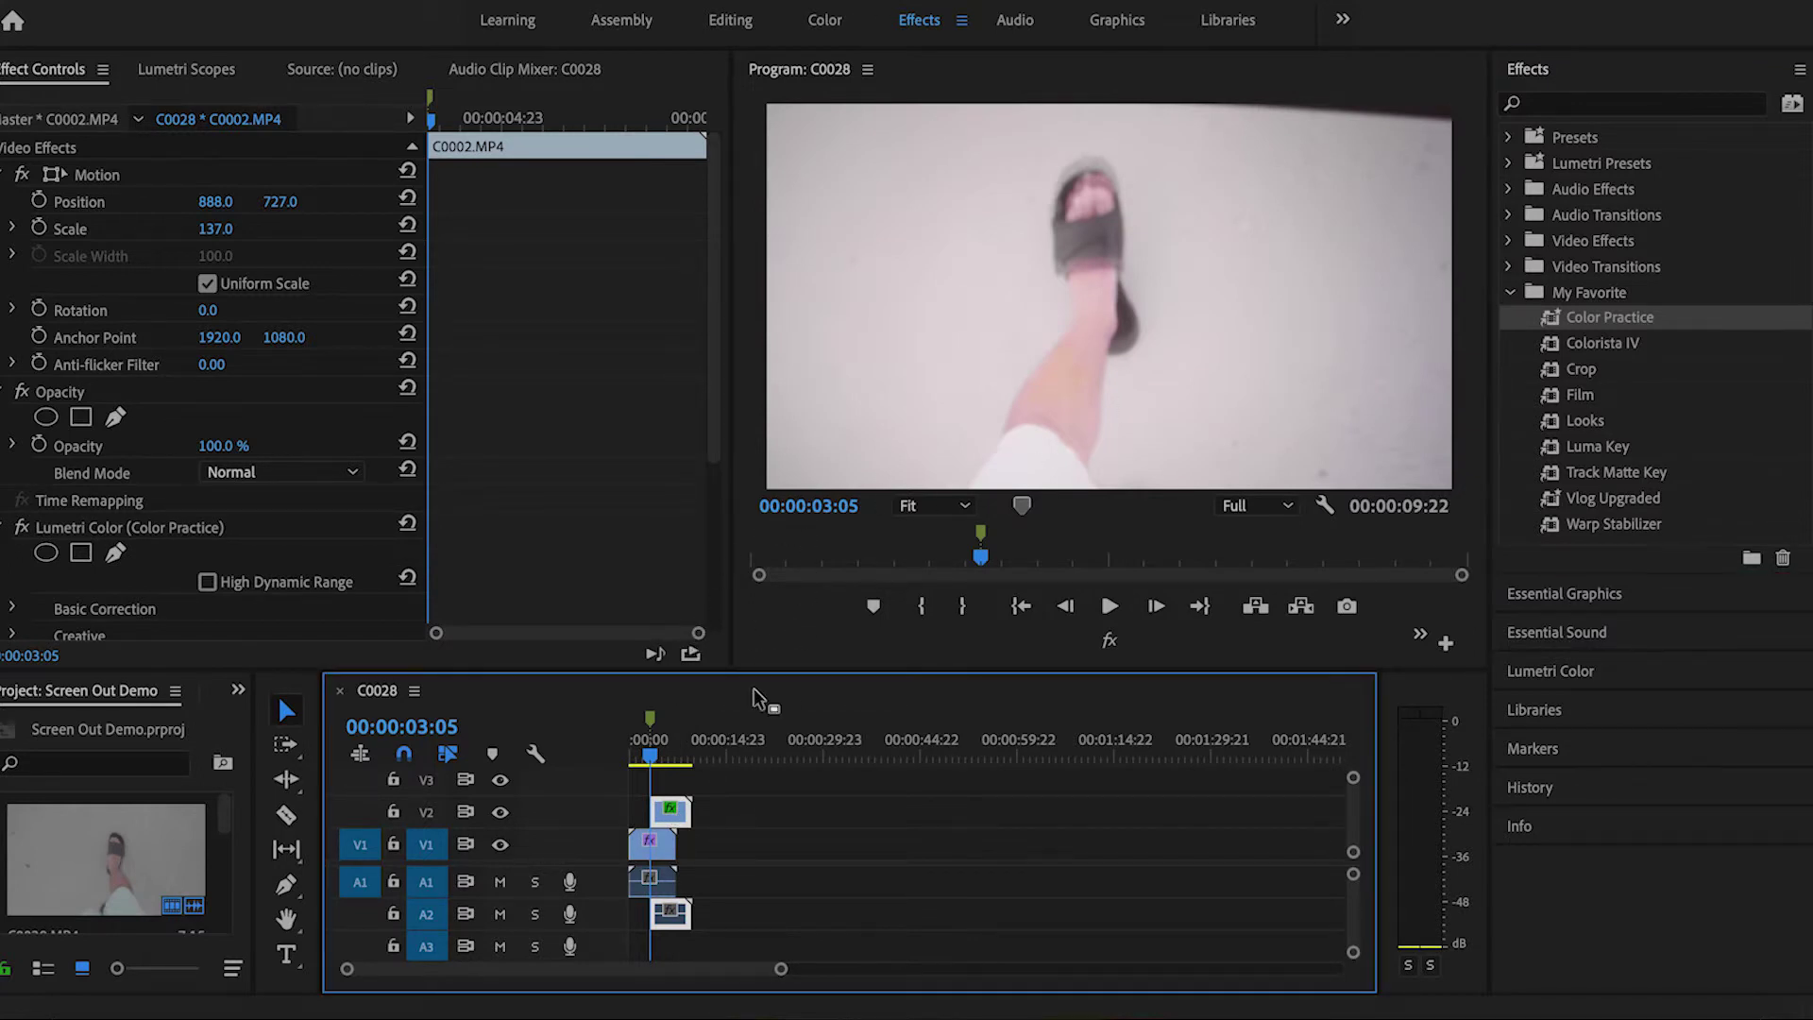
key("Left")
key("Right")
key("Left")
key("Right")
left_click_drag(655, 759, 659, 759)
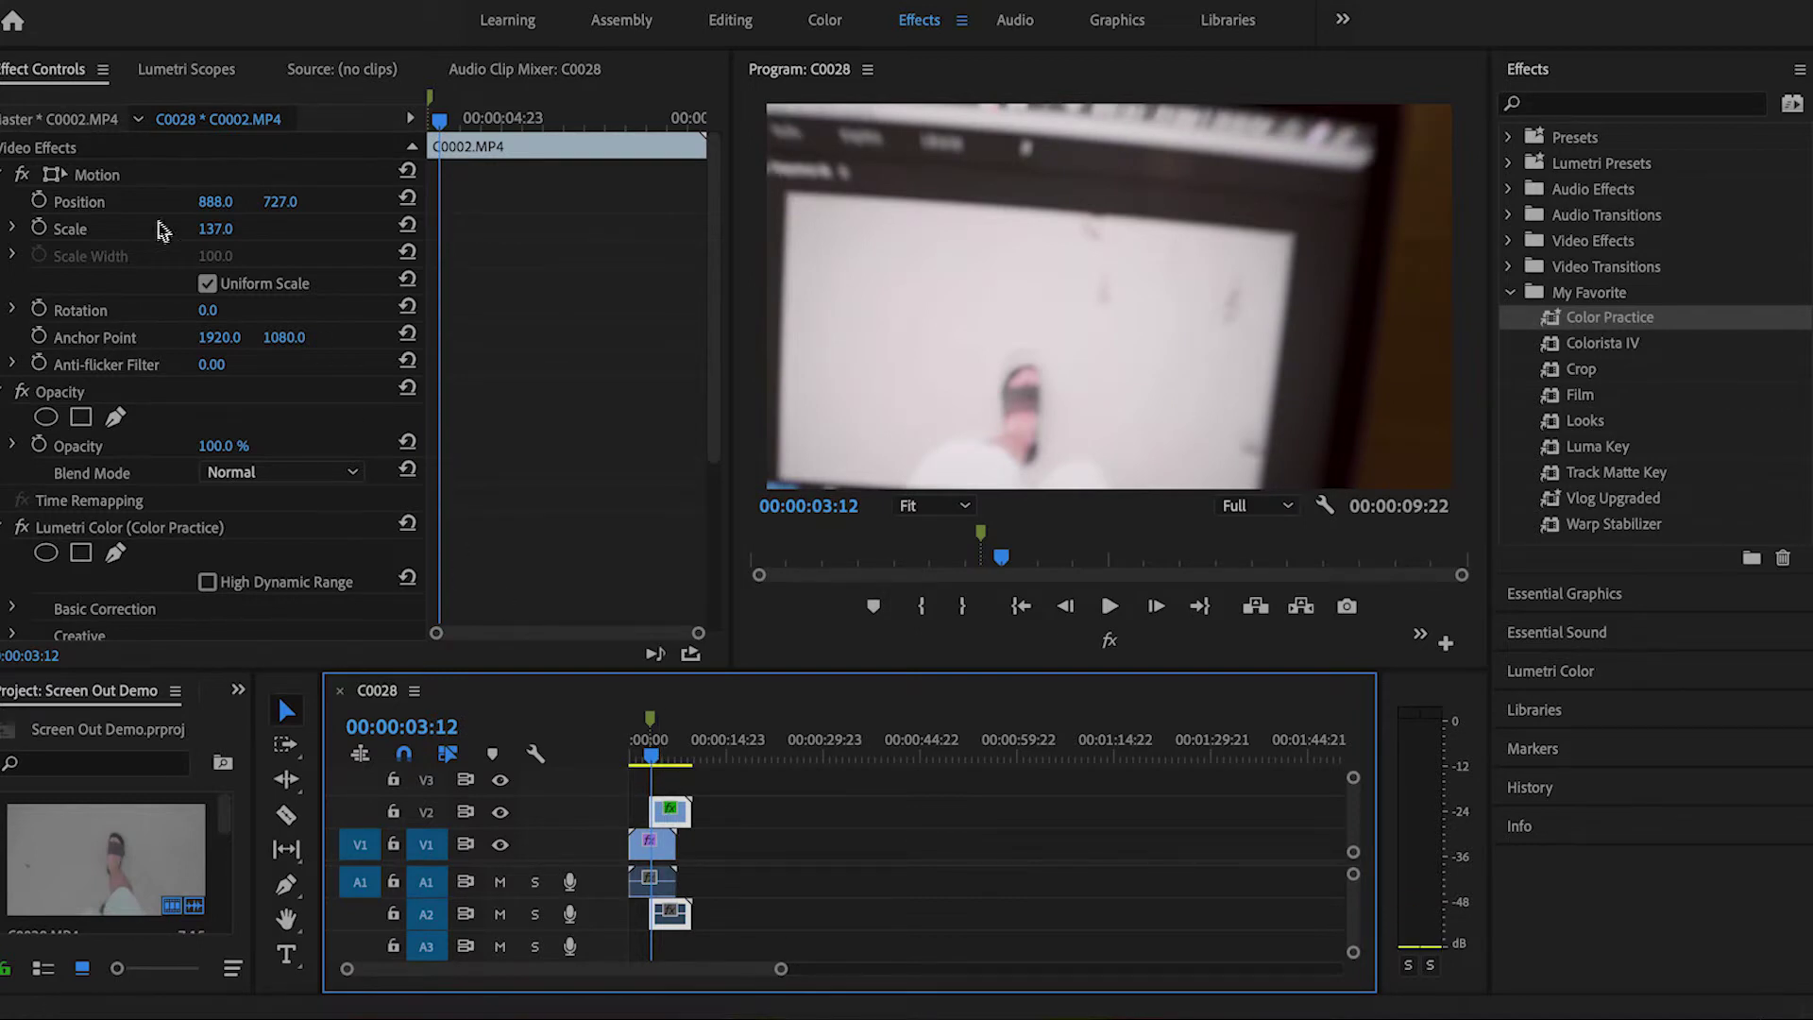
Expand Lumetri Color's Basic Correction and add an Exposure keyframe at 0.0
left_click(72, 531)
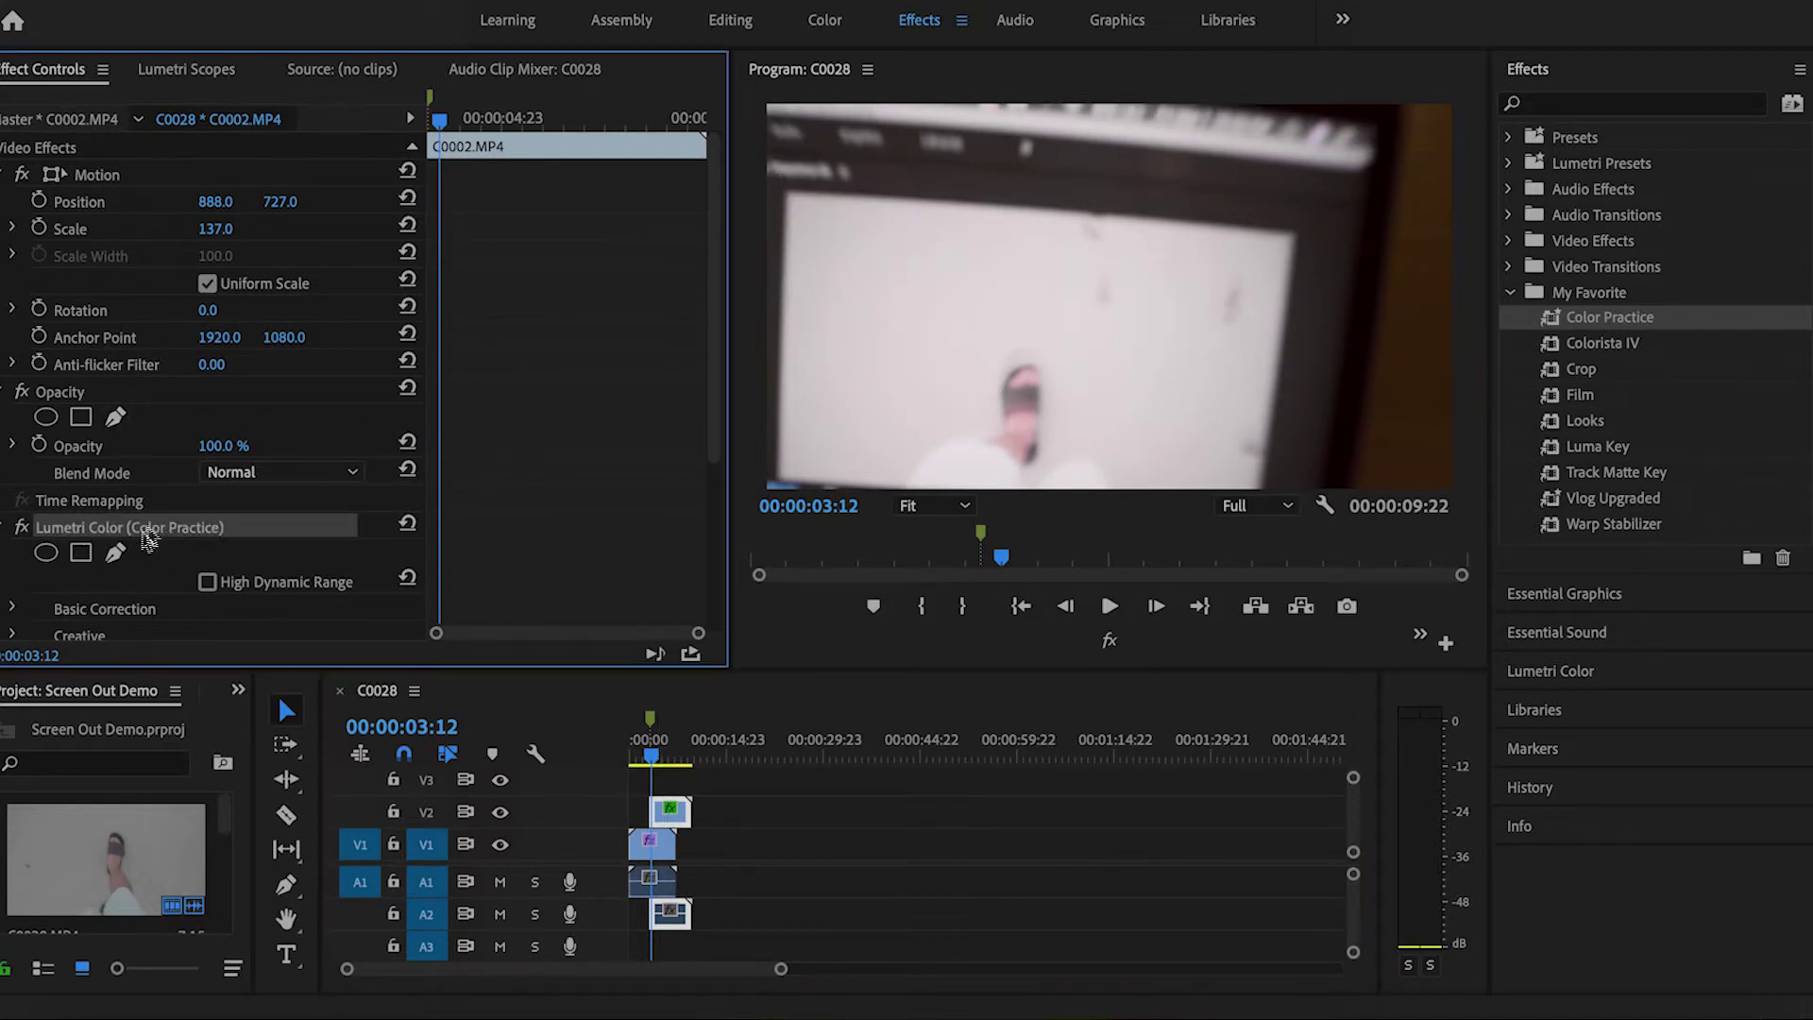
scroll(120, 535, "down", 5)
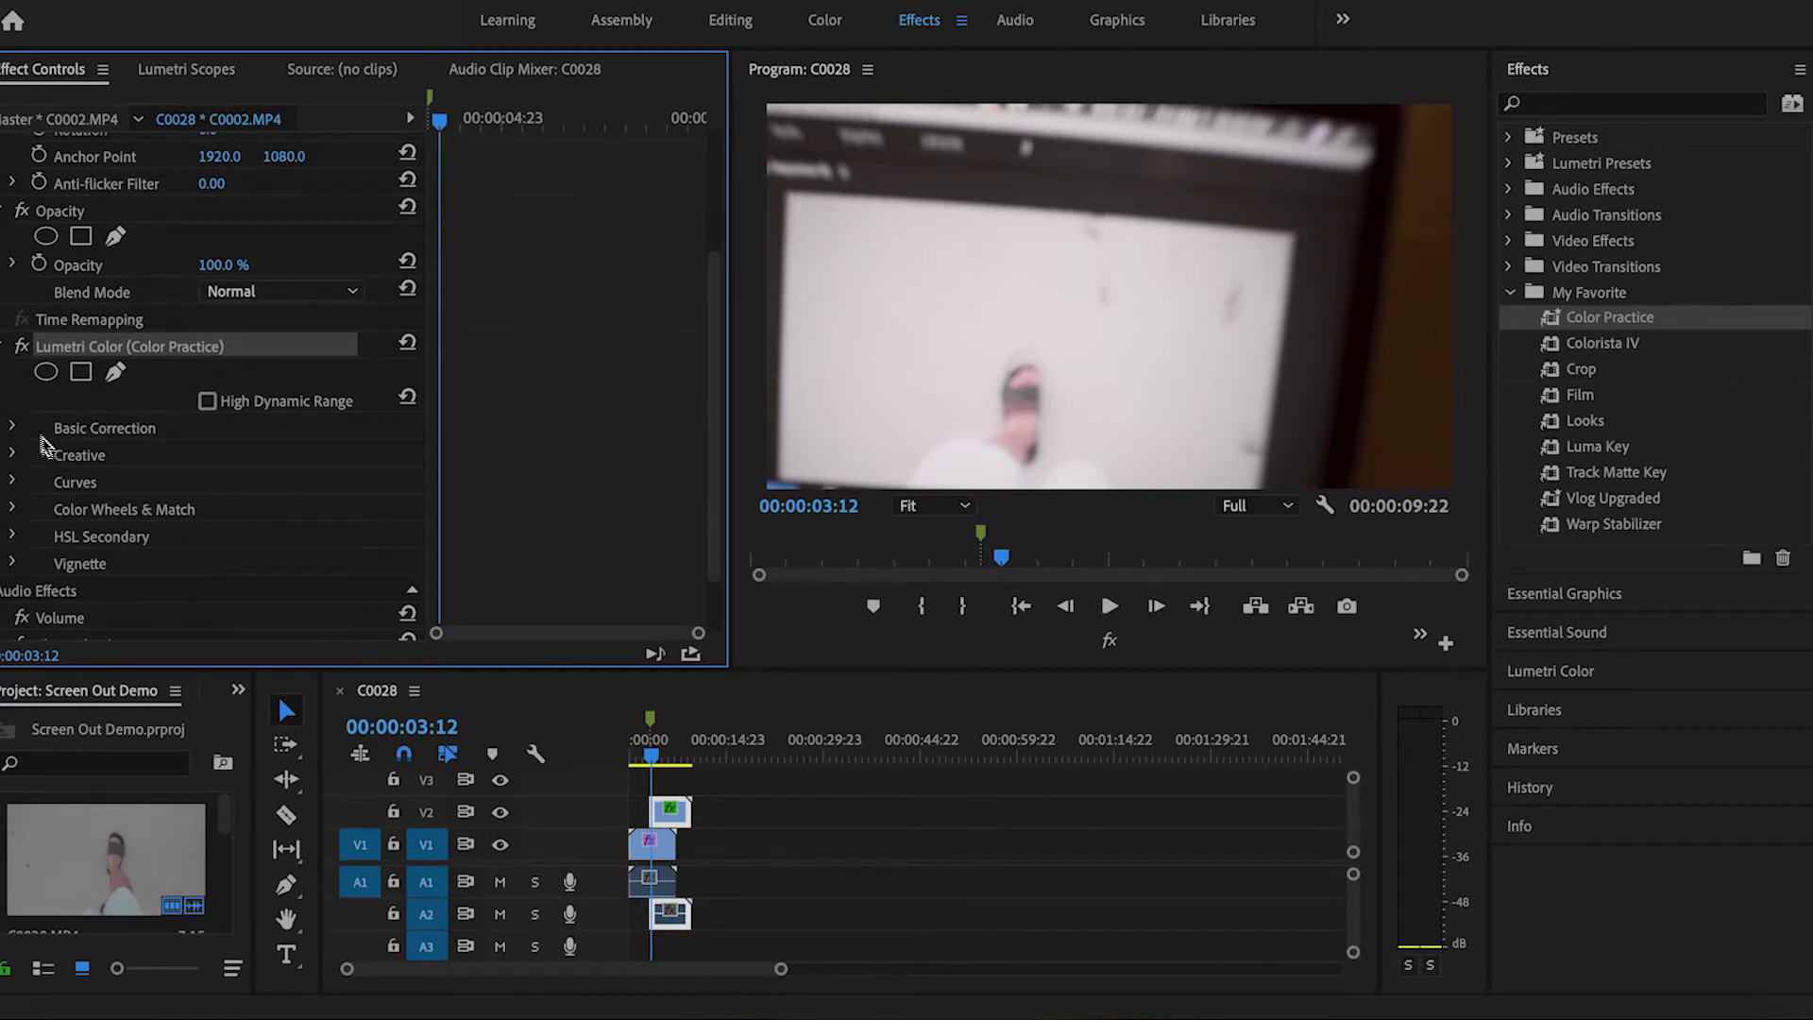
left_click(14, 425)
scroll(145, 536, "down", 2)
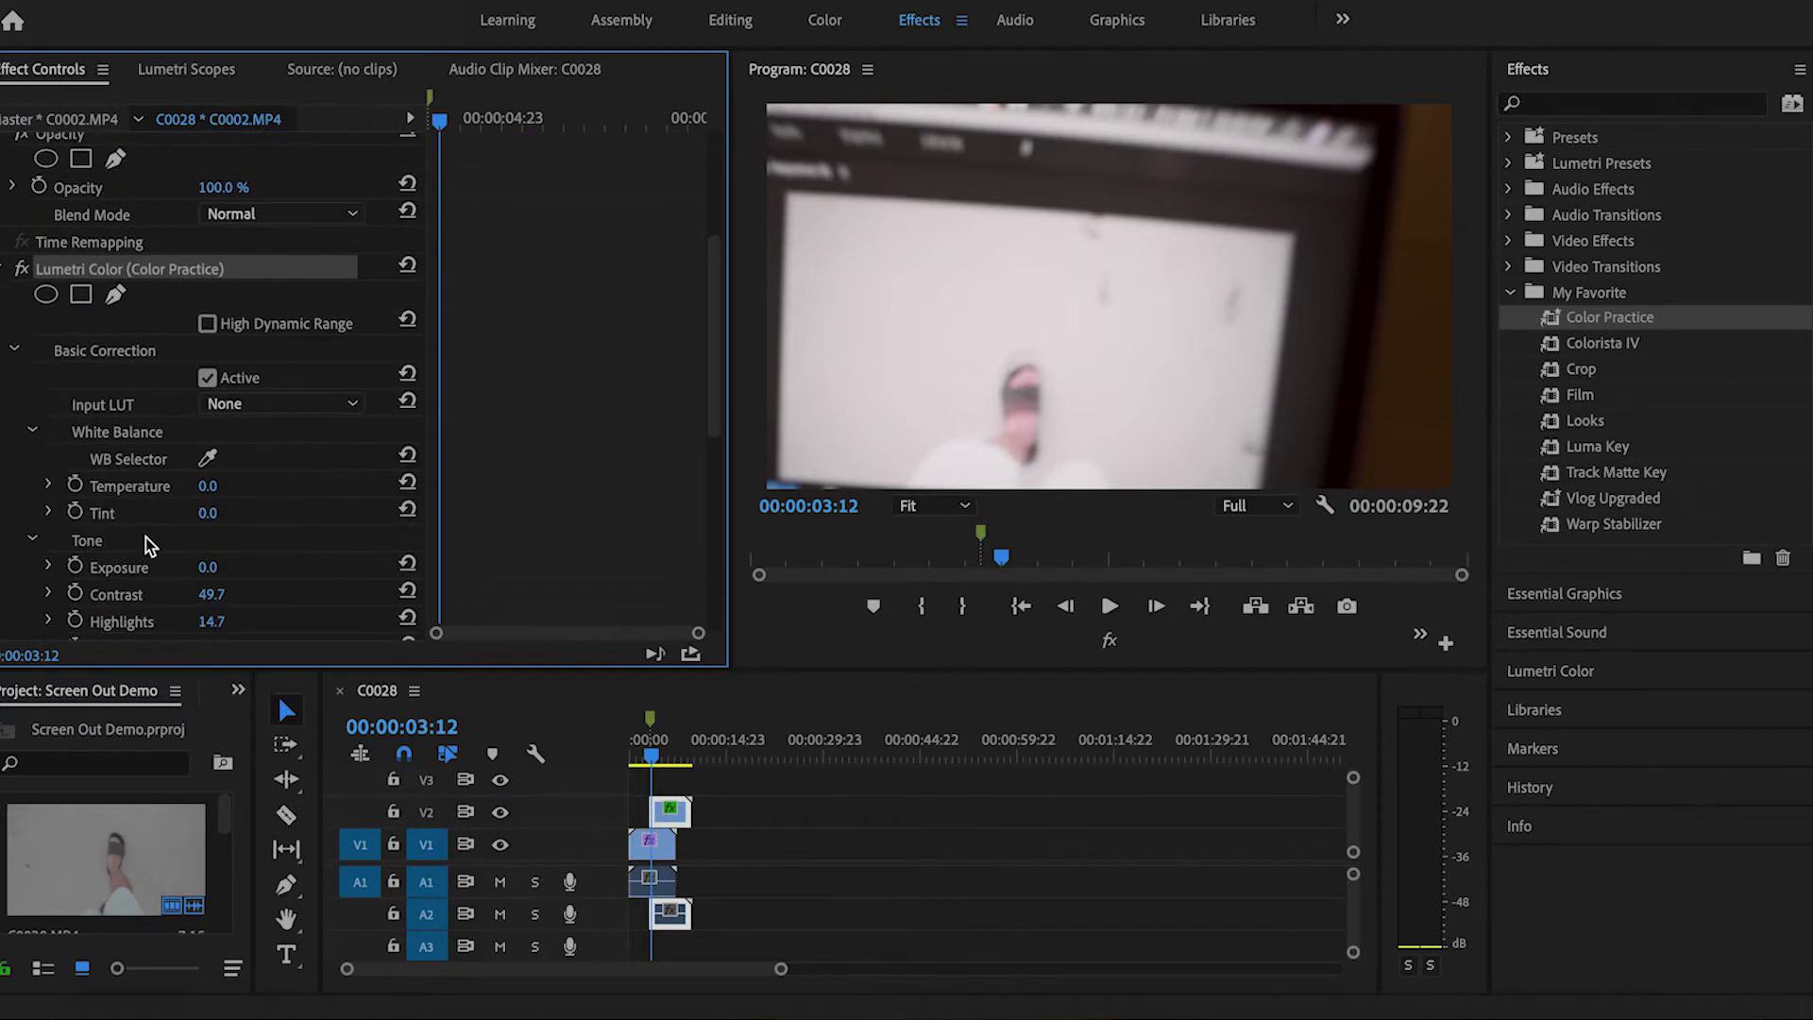
scroll(145, 536, "down", 2)
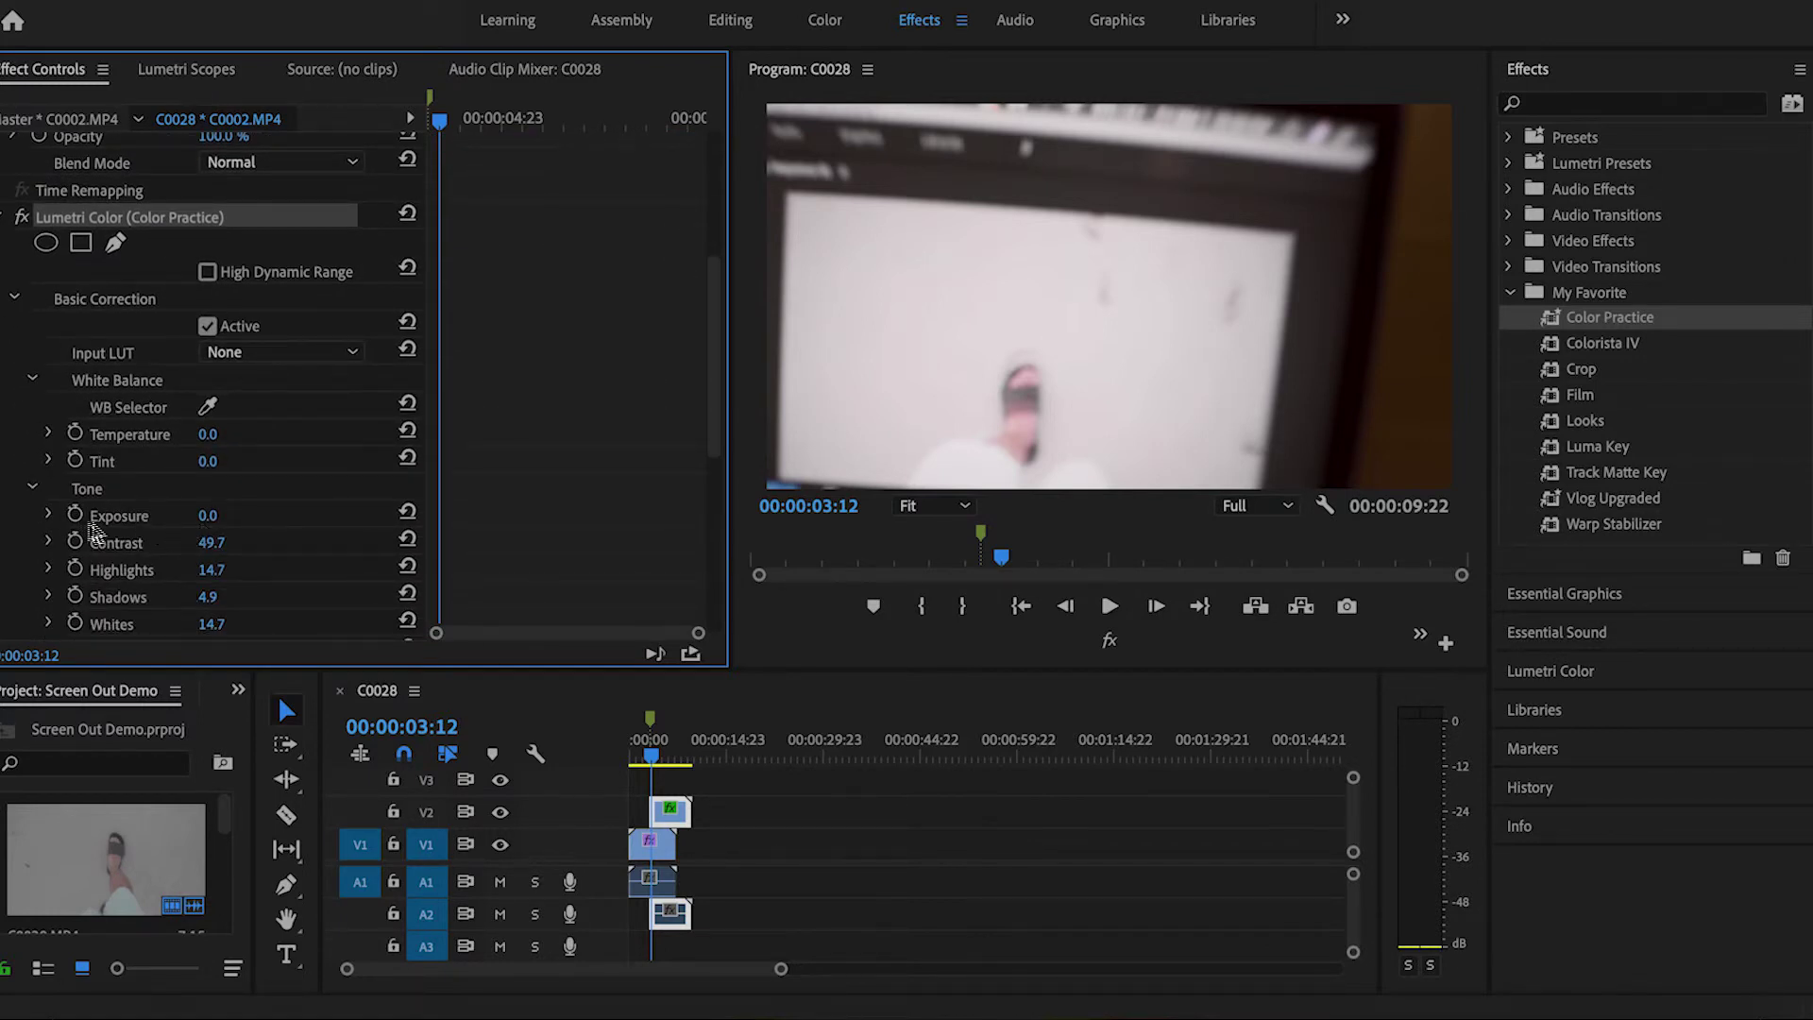
left_click(75, 515)
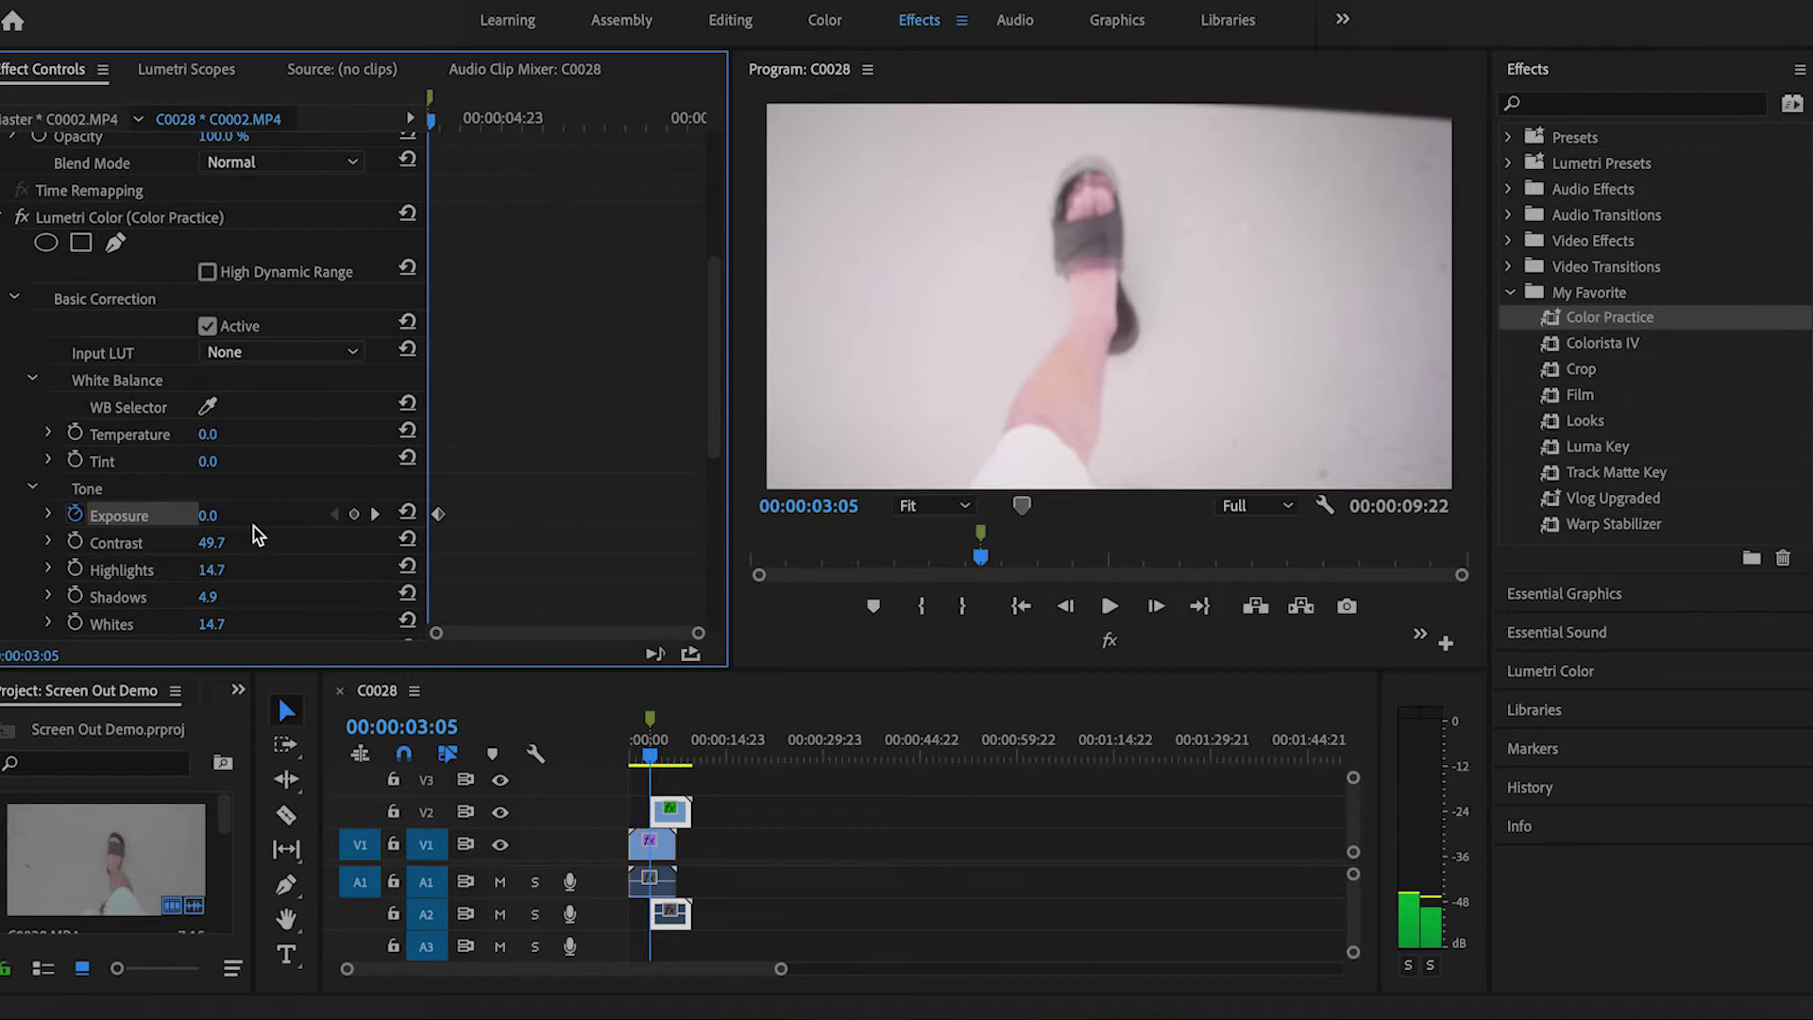
Lower the laptop clip's Exposure toward -1.0 to darken the shot
left_click_drag(224, 528, 205, 529)
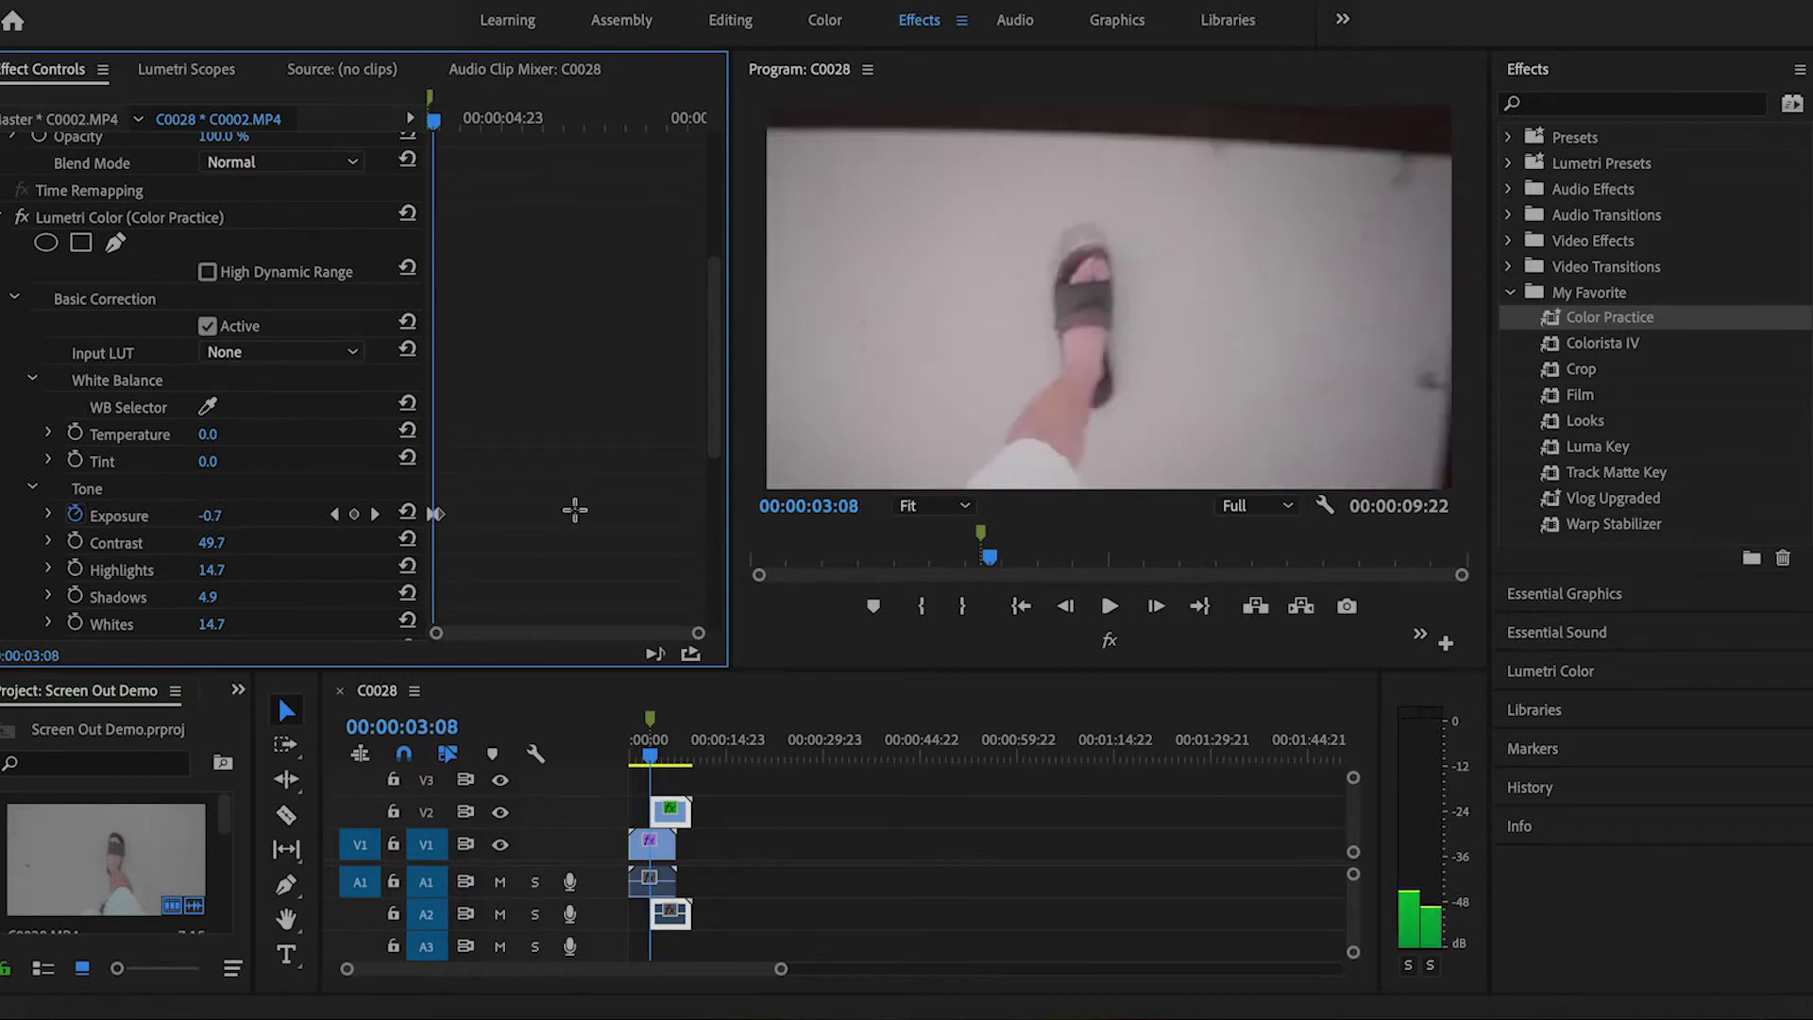